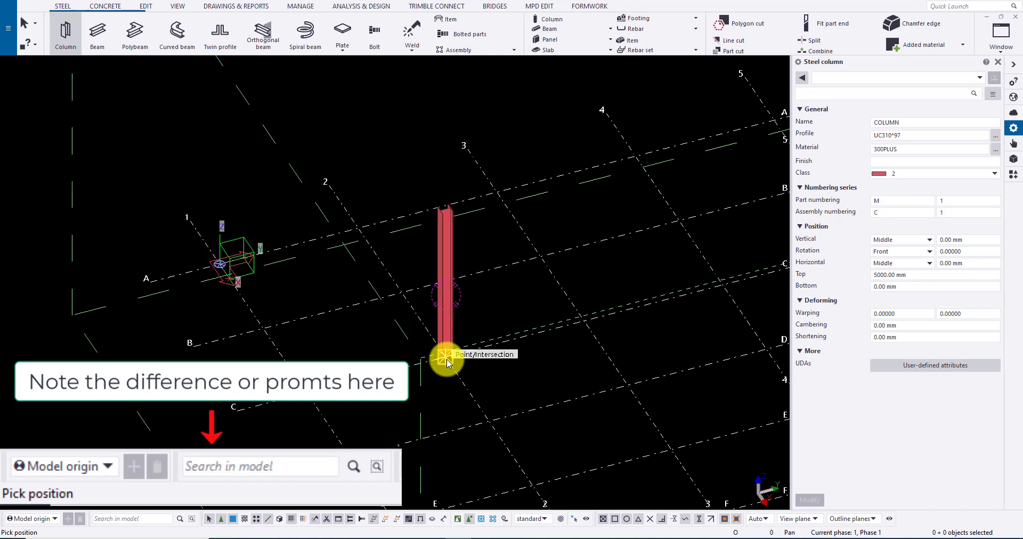
# Place a second UC310*97 steel column at the intersection of grid lines C and 3.
pyautogui.scroll(3, 445, 356)
pyautogui.scroll(-2, 421, 347)
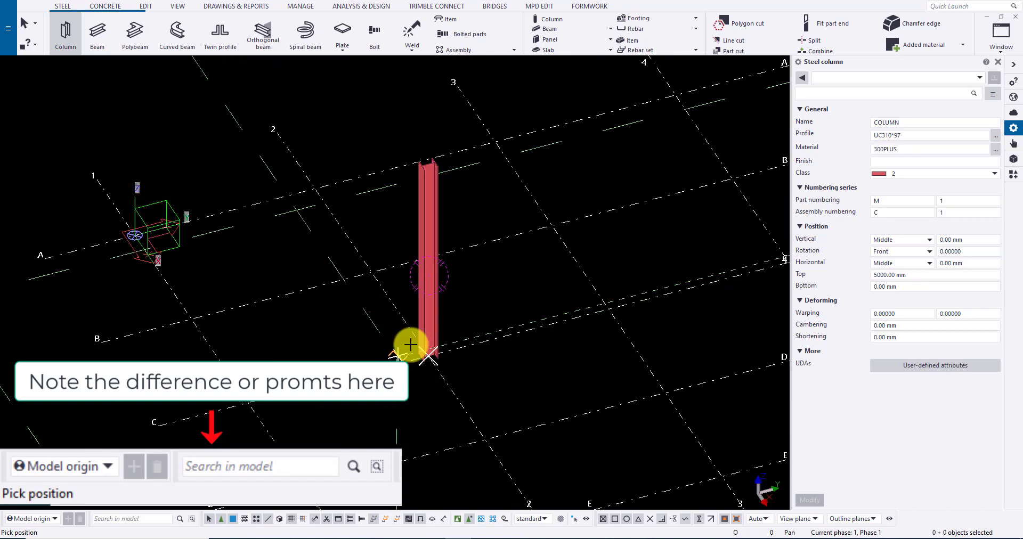
pyautogui.click(608, 309)
pyautogui.moveTo(529, 308); pyautogui.dragTo(518, 291, button='middle')
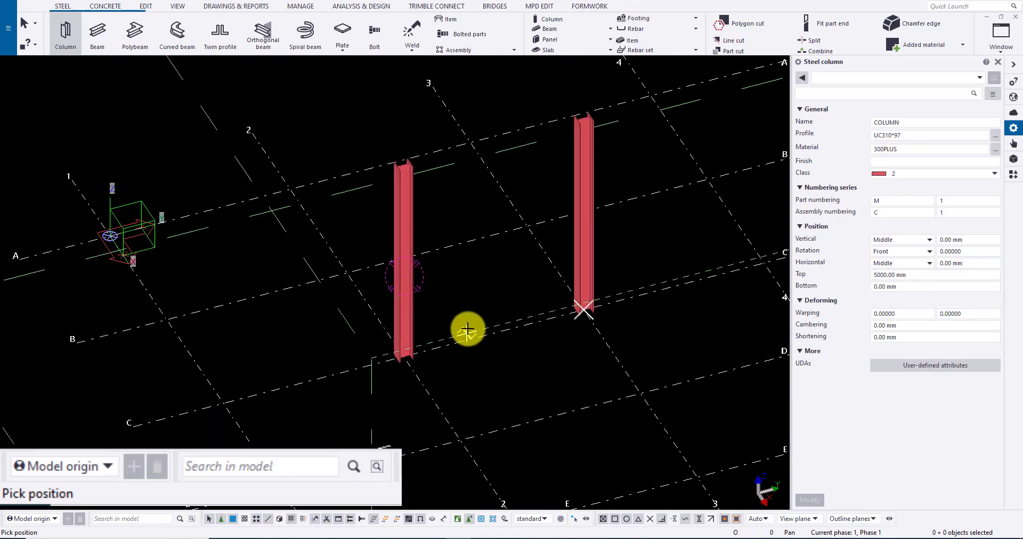
pyautogui.press('Escape')
# Change the profile of the column at grid C-3 to UC310*158 and apply the modification.
pyautogui.click(579, 196)
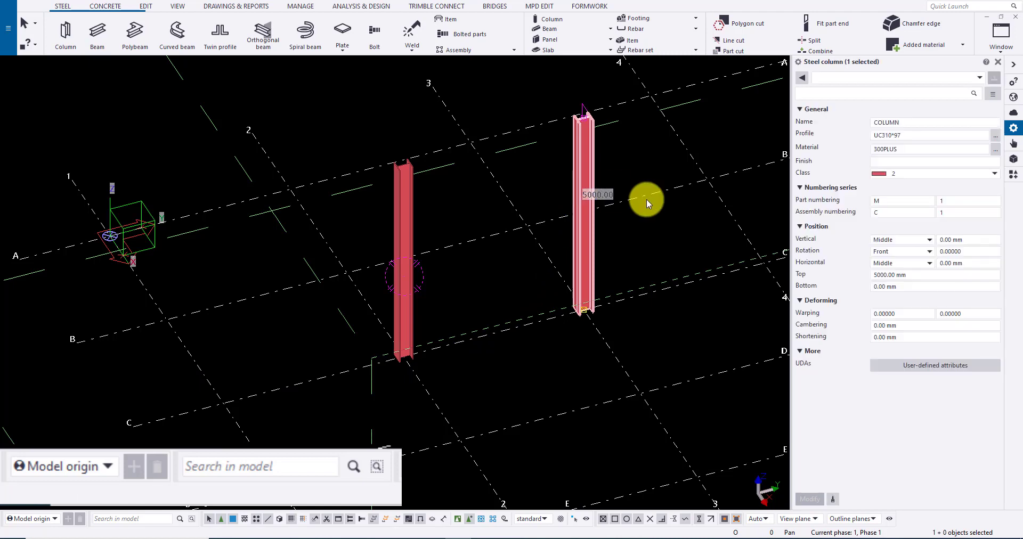
pyautogui.doubleClick(877, 122)
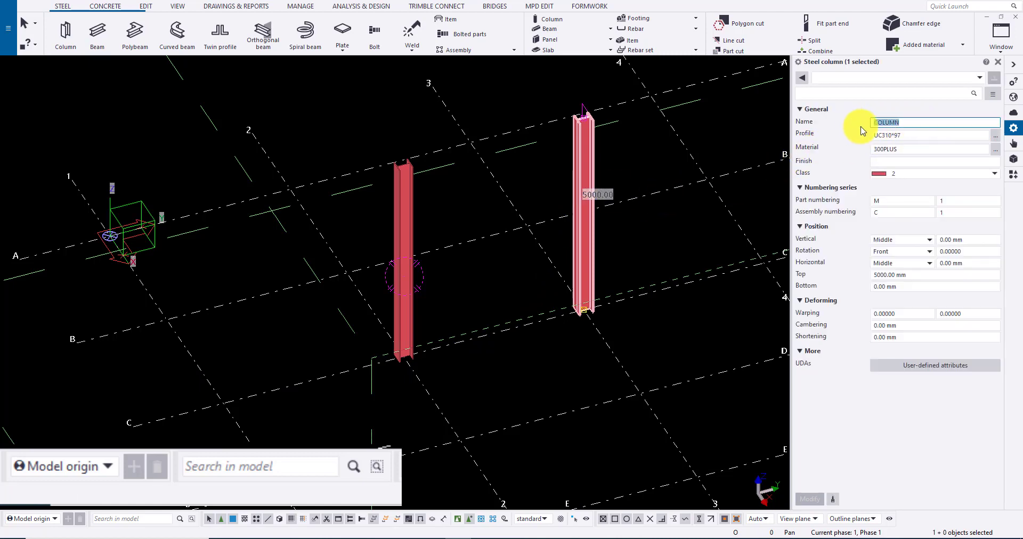
pyautogui.click(995, 136)
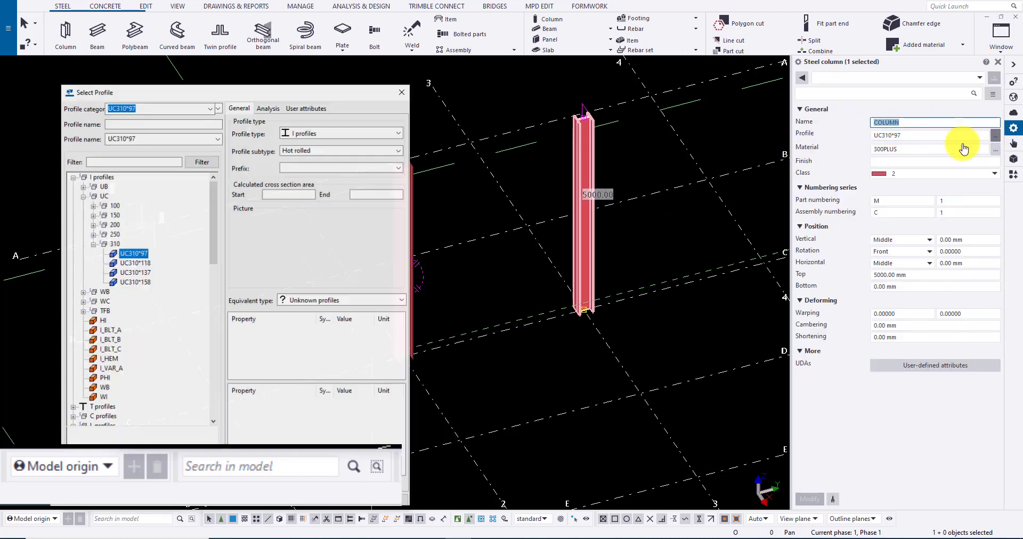
pyautogui.doubleClick(142, 253)
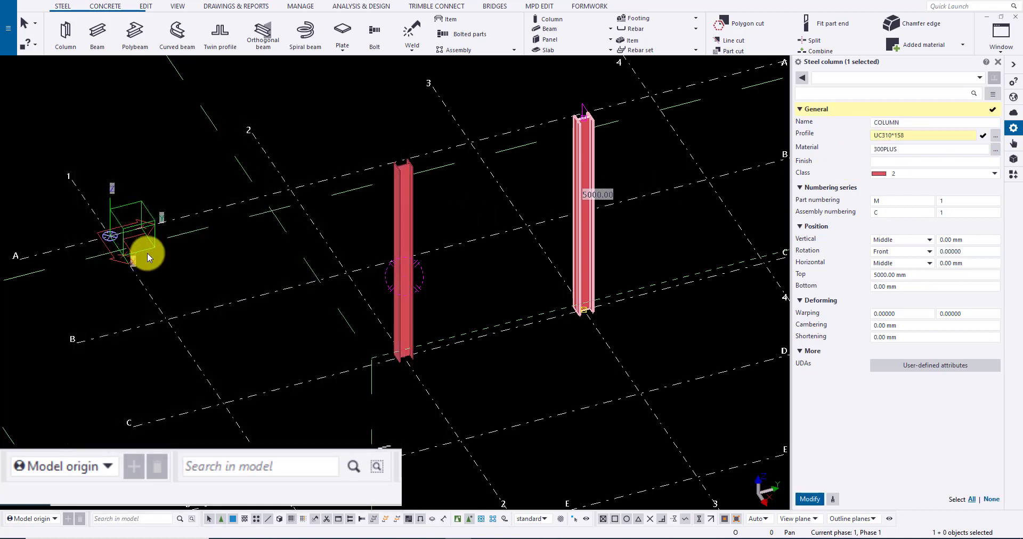
pyautogui.click(809, 499)
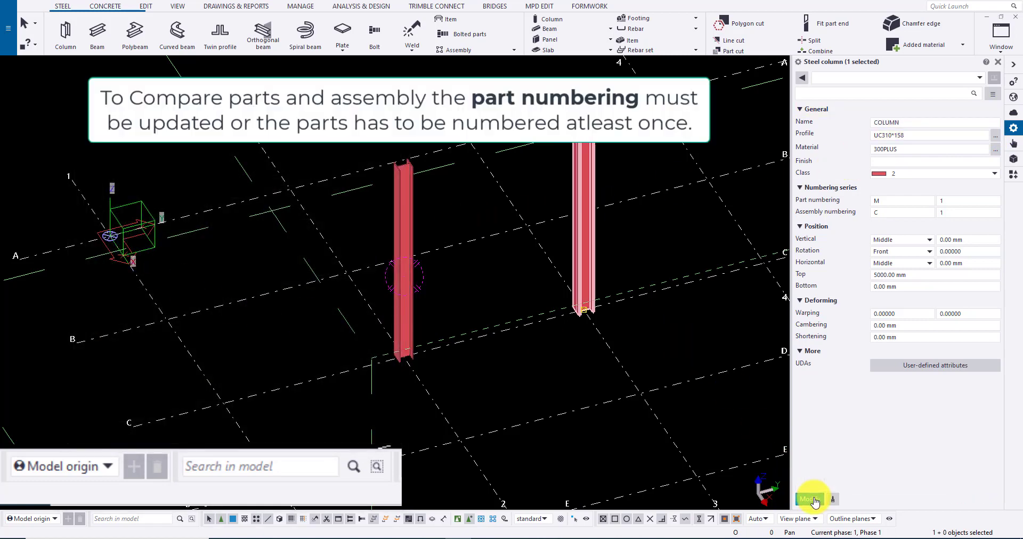
# Compare the columns at C-2 and C-3 as parts, performing the numbering of the modified objects.
pyautogui.scroll(-3, 555, 325)
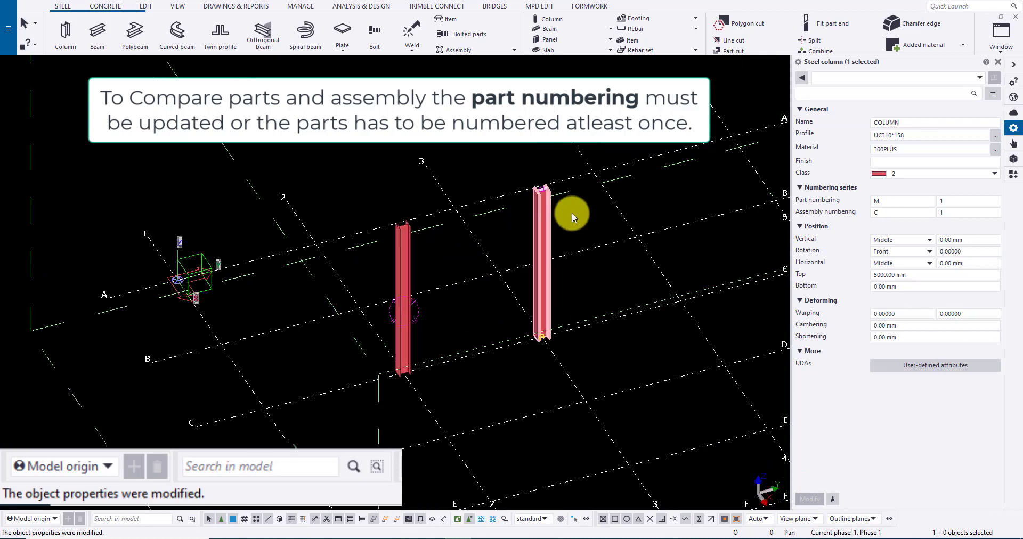
pyautogui.keyDown('ctrl'); pyautogui.click(411, 258); pyautogui.keyUp('ctrl')
pyautogui.rightClick(412, 247)
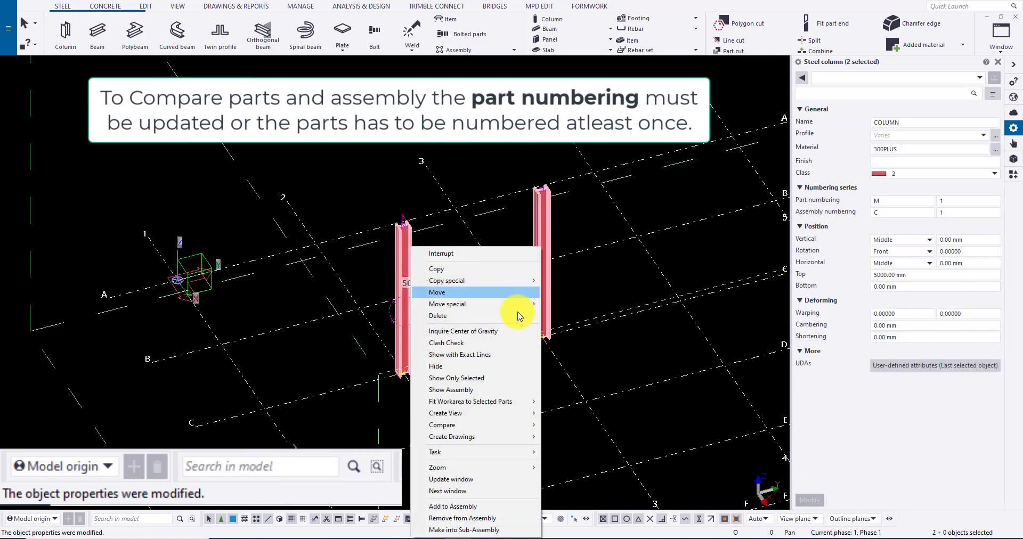
pyautogui.moveTo(511, 425)
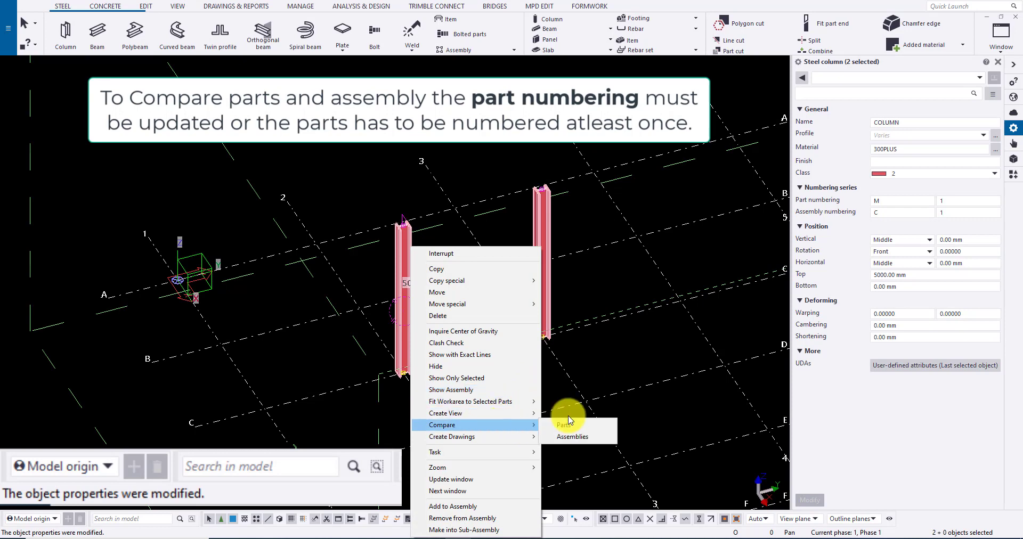
pyautogui.click(569, 421)
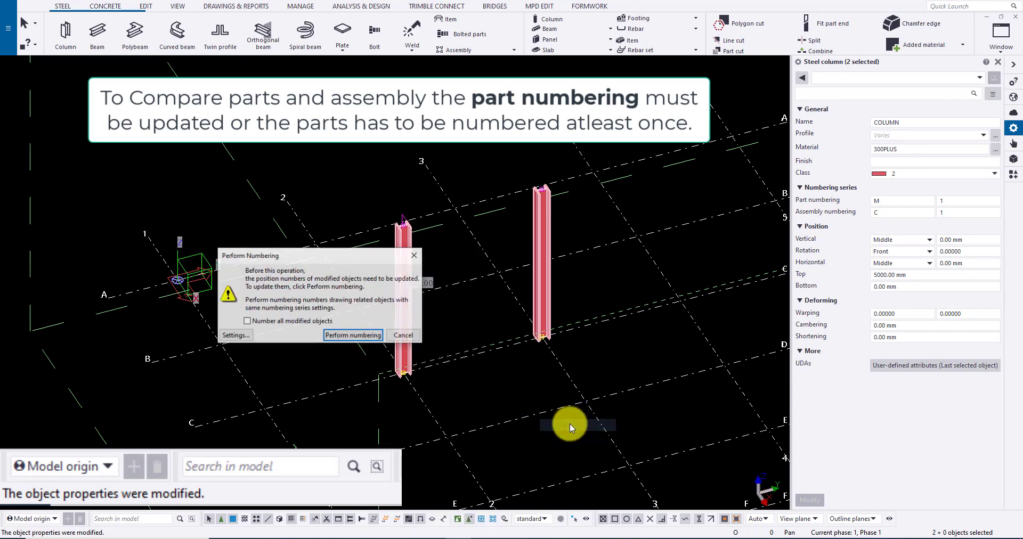
pyautogui.click(353, 336)
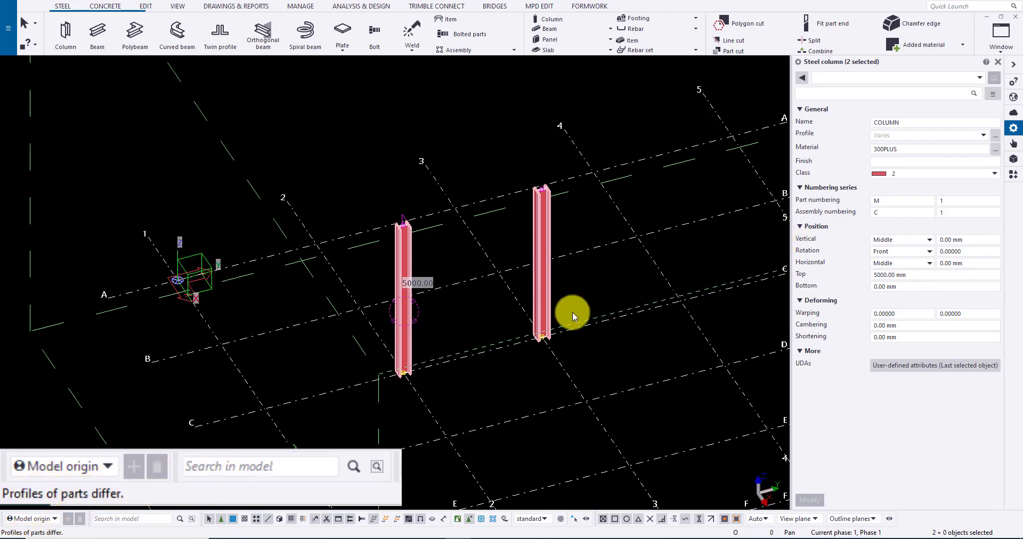
# Linearly copy the column at grid C-2 once by 3000 mm in X, to grid D-2.
pyautogui.click(473, 399)
pyautogui.click(405, 343)
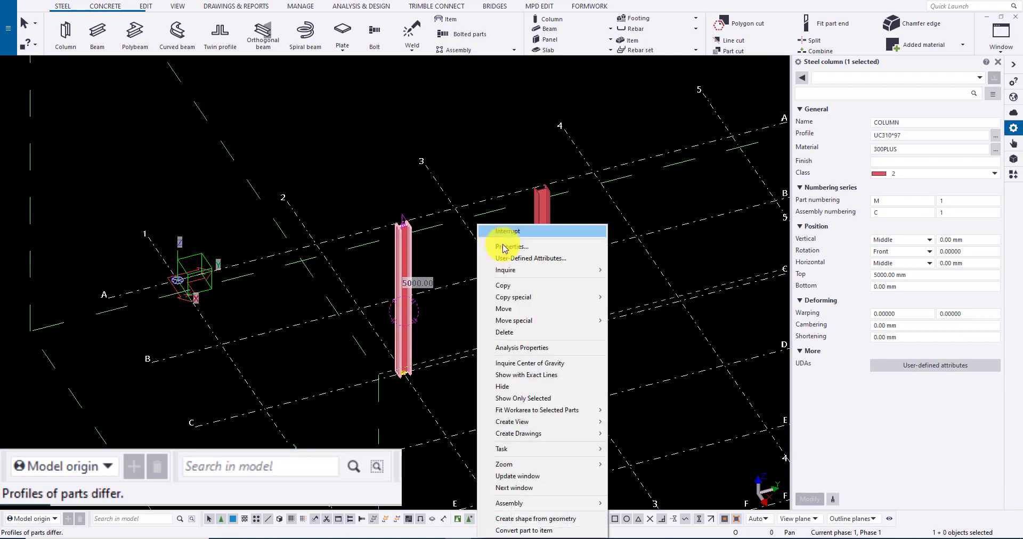
pyautogui.rightClick(478, 223)
pyautogui.moveTo(523, 305)
pyautogui.click(626, 297)
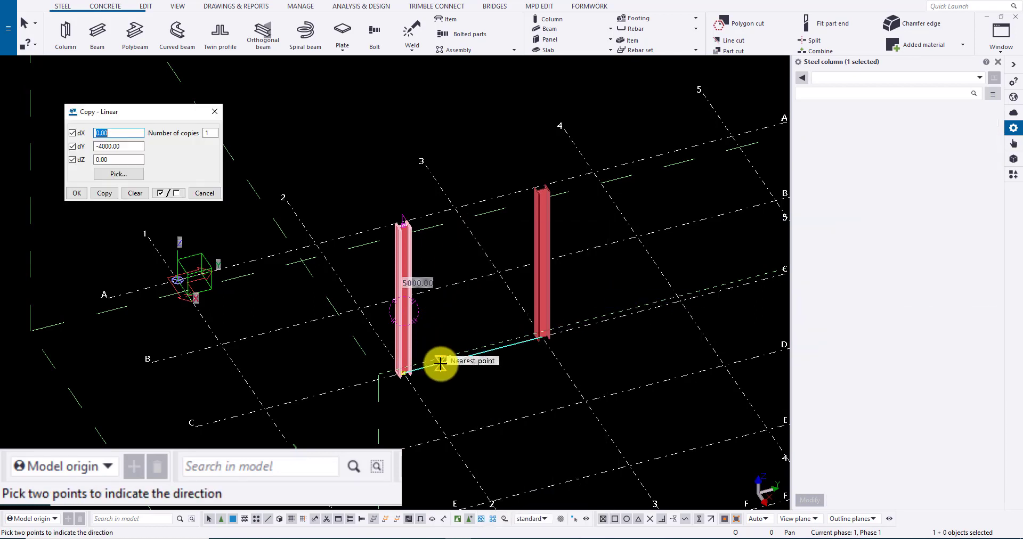
pyautogui.click(405, 372)
pyautogui.click(446, 437)
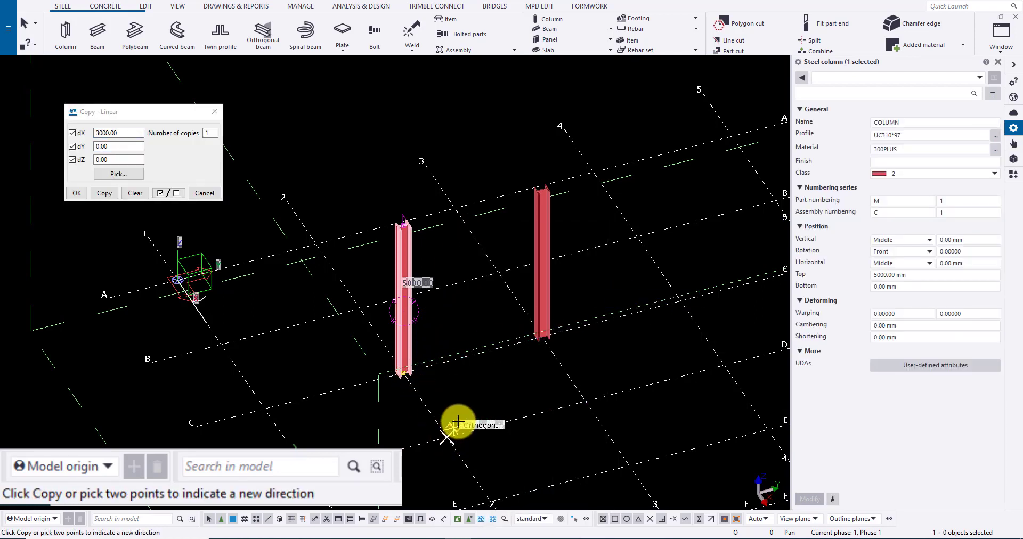
pyautogui.click(104, 193)
pyautogui.rightClick(483, 173)
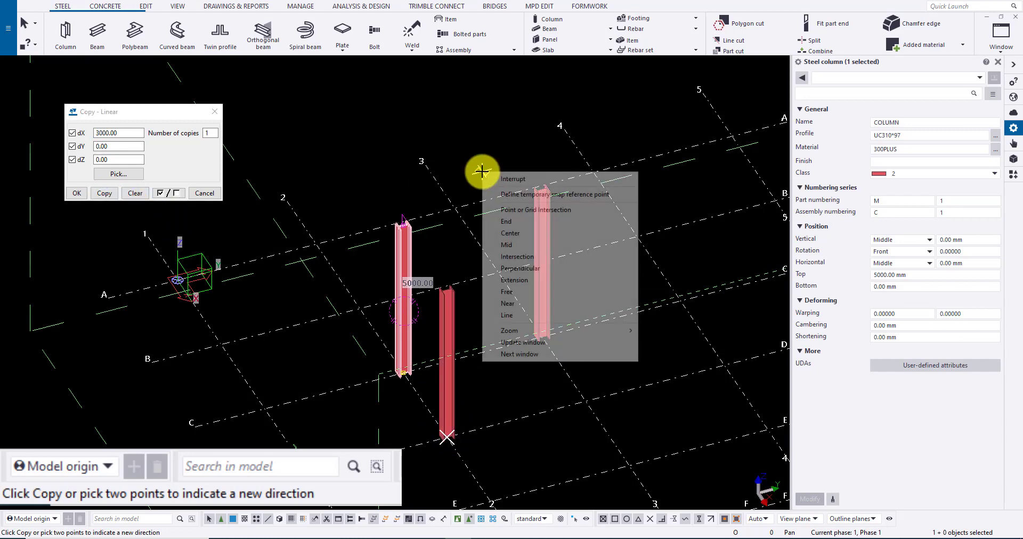
pyautogui.click(503, 179)
# Number the original column at C-2 and its copy at D-2, and compare them as parts.
pyautogui.keyDown('ctrl'); pyautogui.click(453, 318); pyautogui.keyUp('ctrl')
pyautogui.rightClick(453, 317)
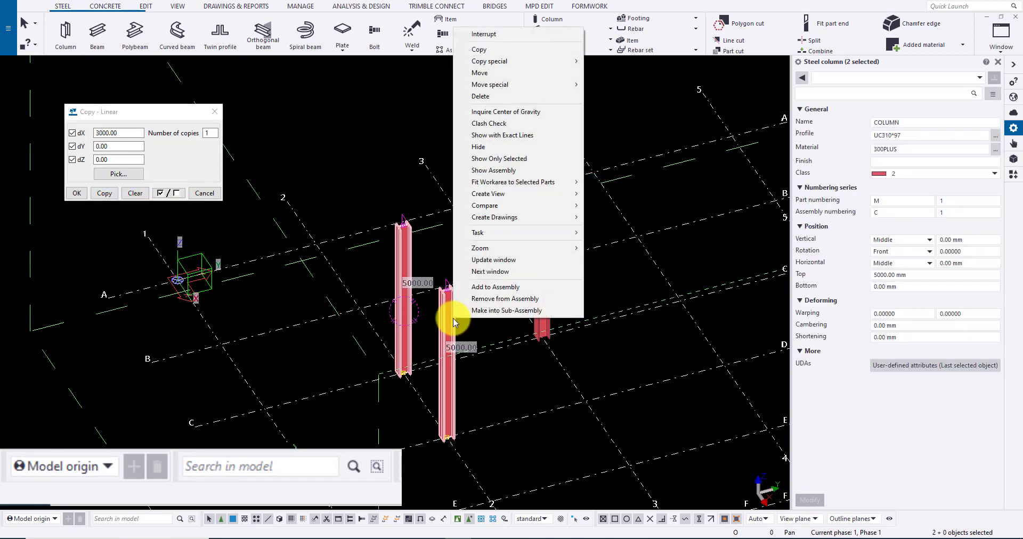
pyautogui.moveTo(548, 207)
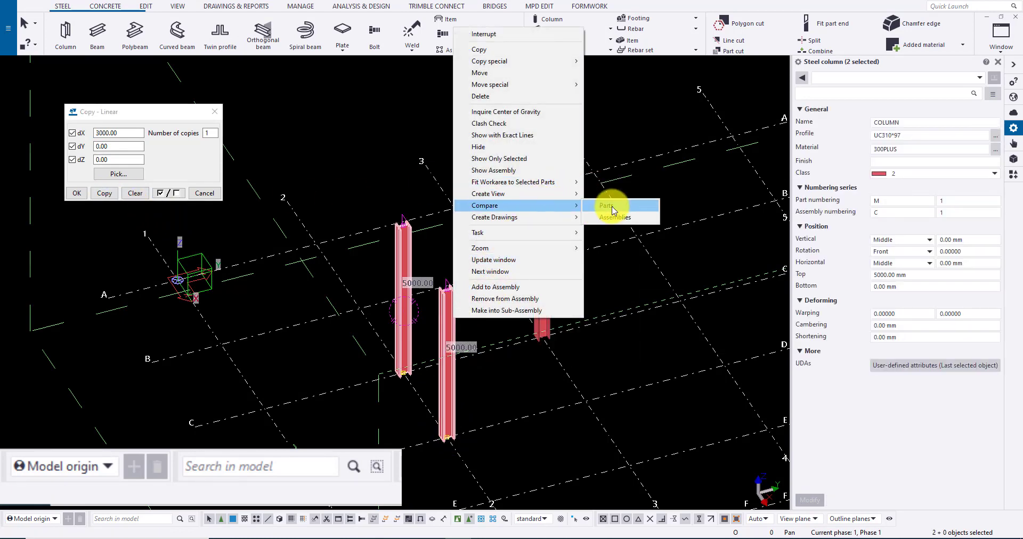
pyautogui.click(608, 206)
pyautogui.click(336, 339)
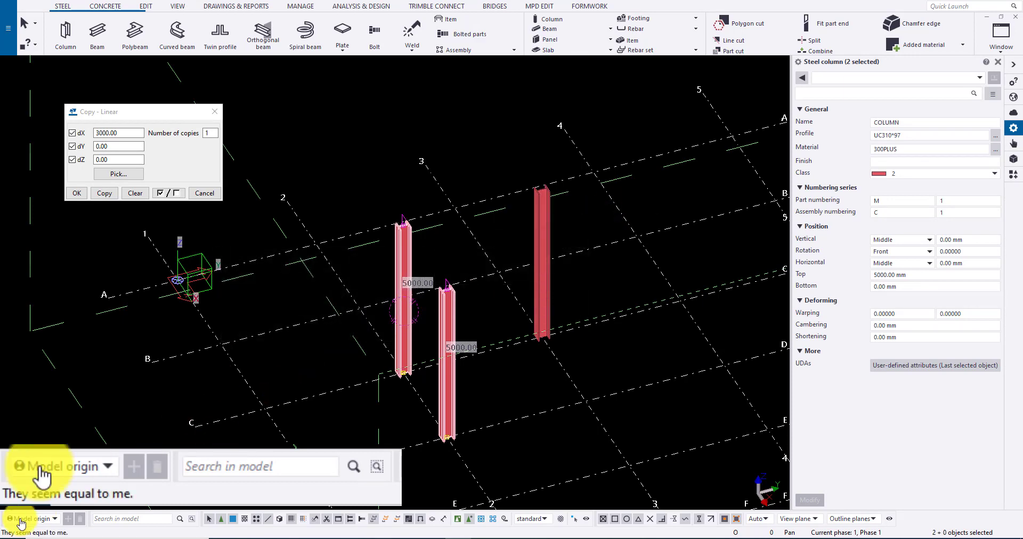
# Set the assembly numbering prefix of the copied column at D-2 to B and apply the modification.
pyautogui.click(442, 413)
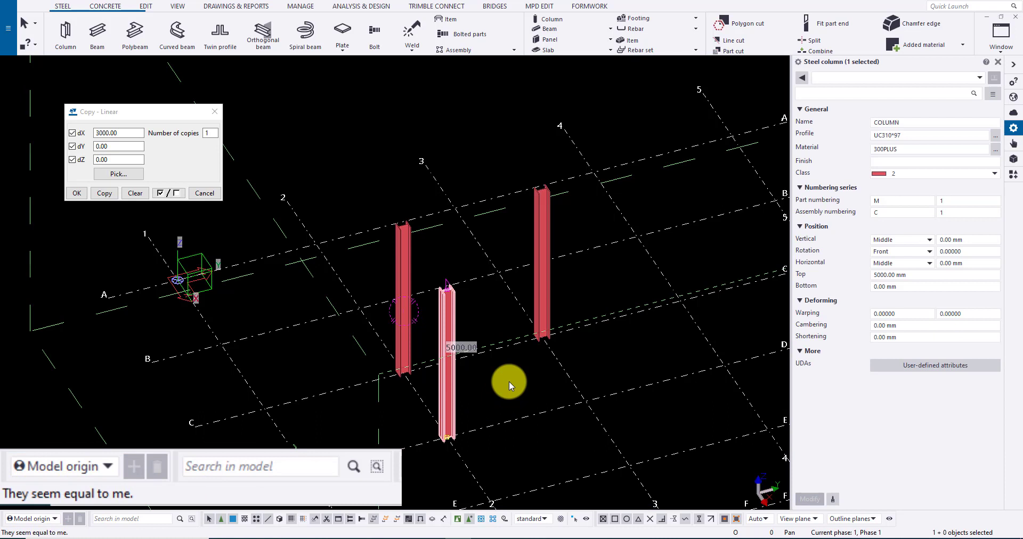
pyautogui.click(887, 216)
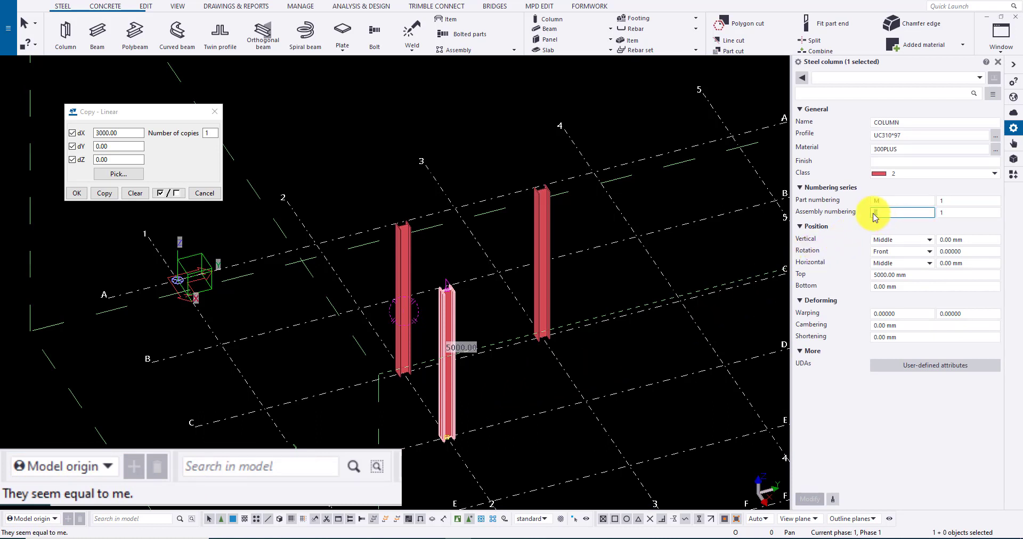
pyautogui.click(809, 499)
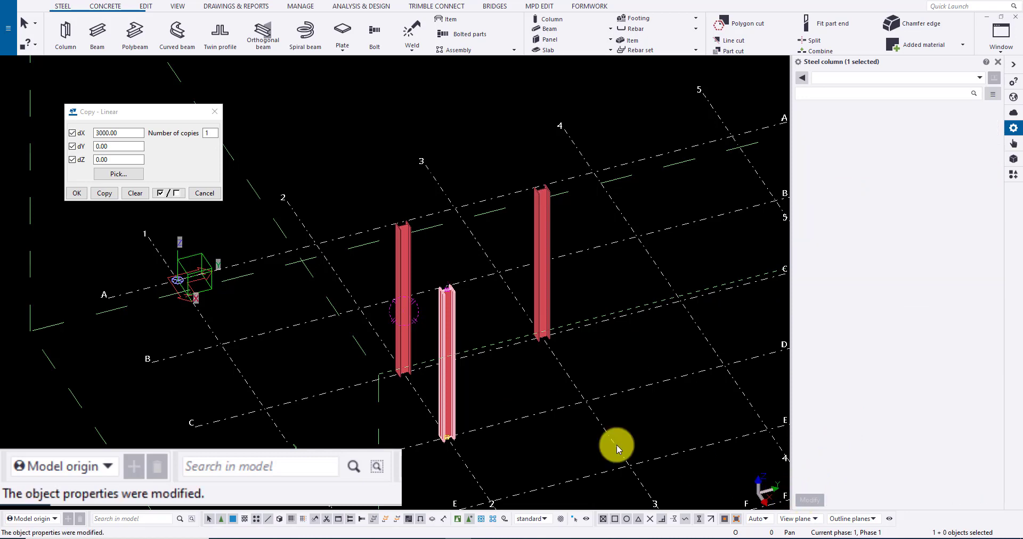
# Compare the columns at C-2 and D-2 as parts again, updating the numbering after the assembly prefix change.
pyautogui.click(406, 294)
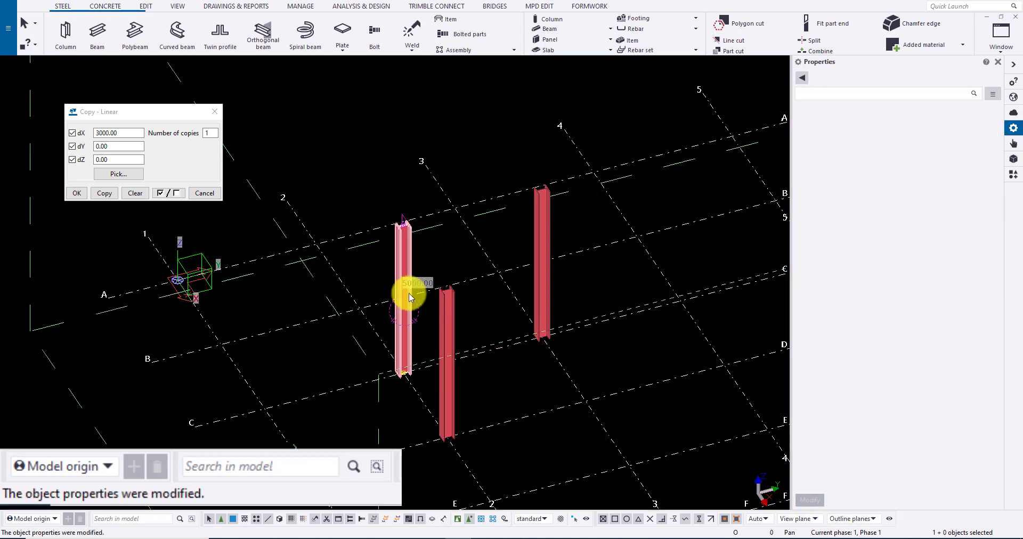
pyautogui.click(442, 330)
pyautogui.rightClick(442, 332)
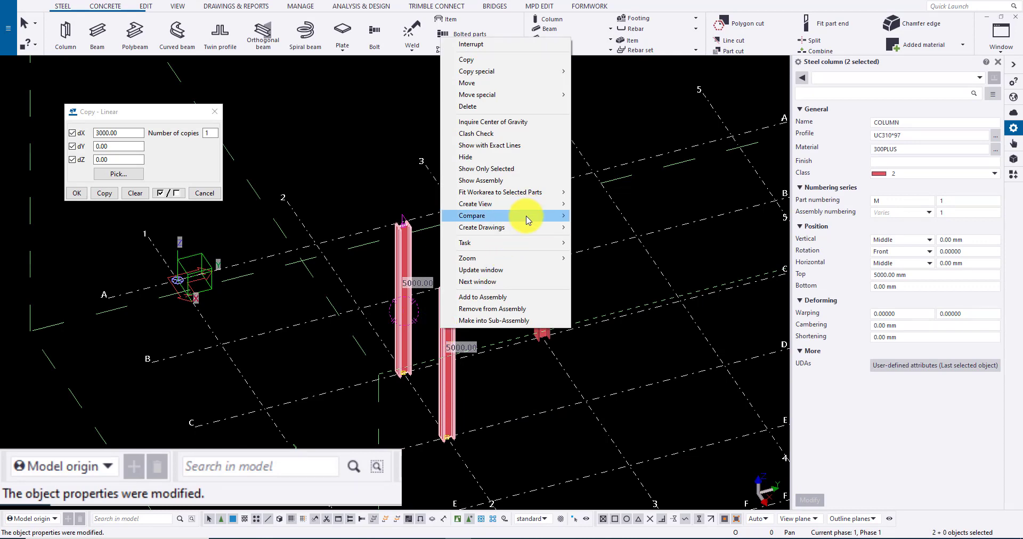
pyautogui.moveTo(526, 215)
pyautogui.click(634, 217)
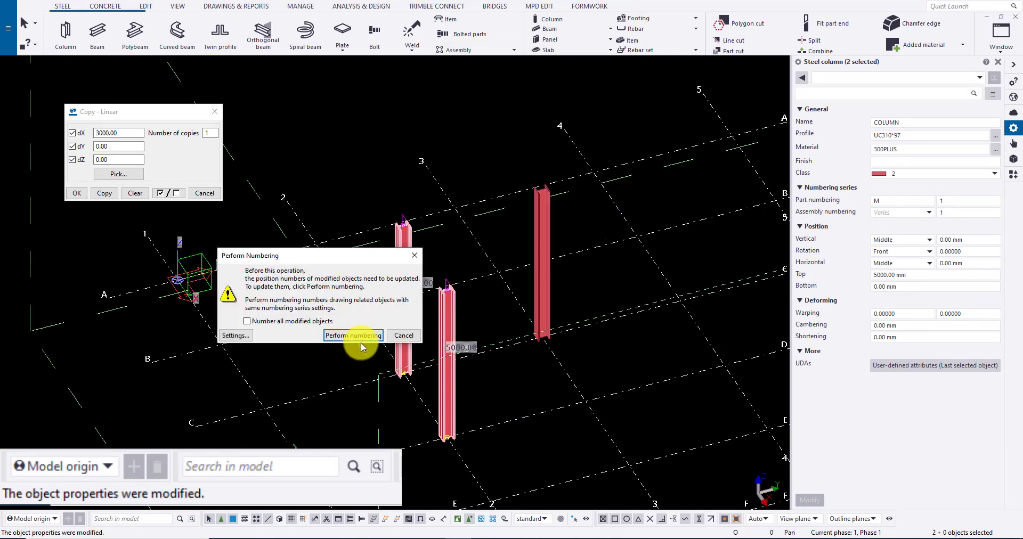
pyautogui.click(365, 339)
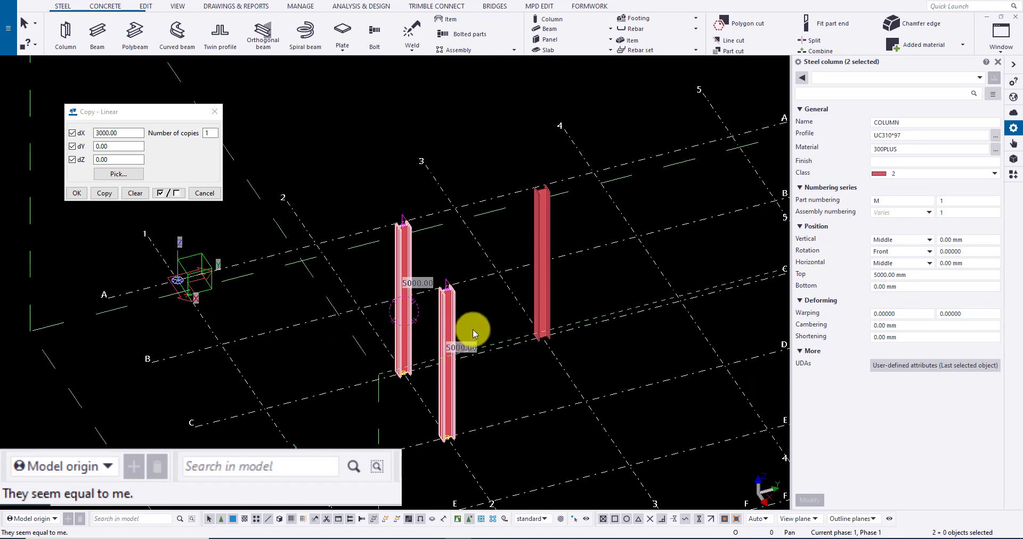
# Set the part numbering prefix of the copied column at D-2 to n and apply the modification.
pyautogui.click(486, 318)
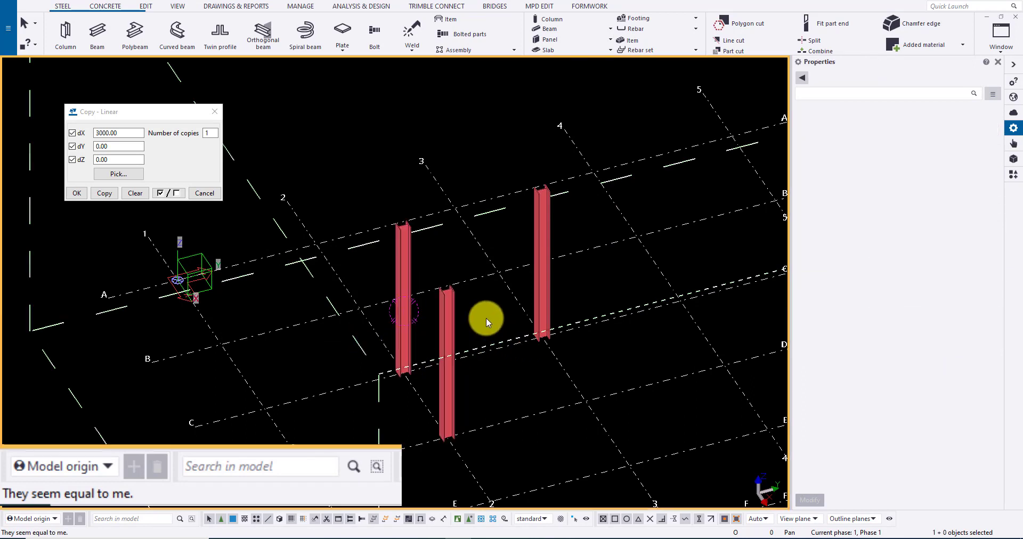
pyautogui.click(445, 331)
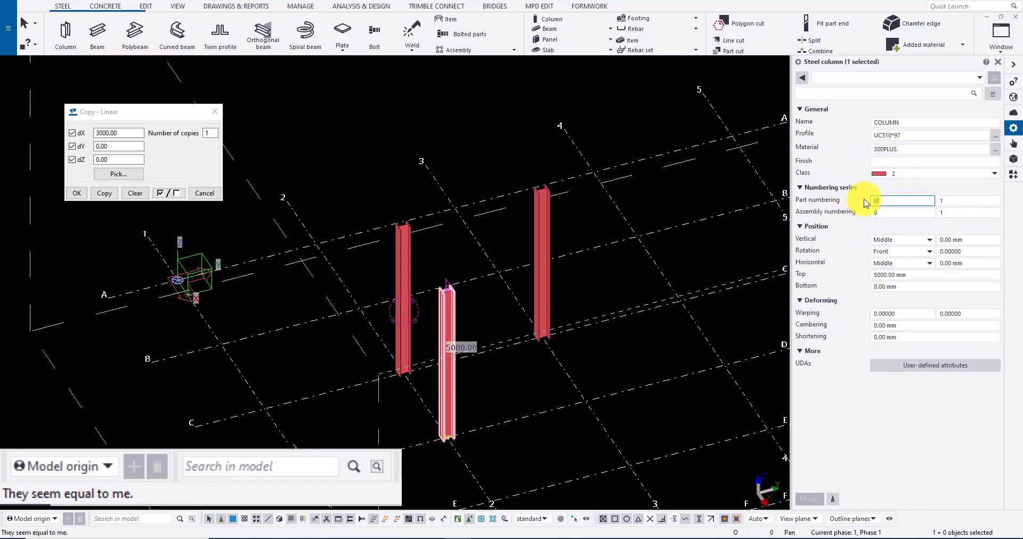
pyautogui.write('n')
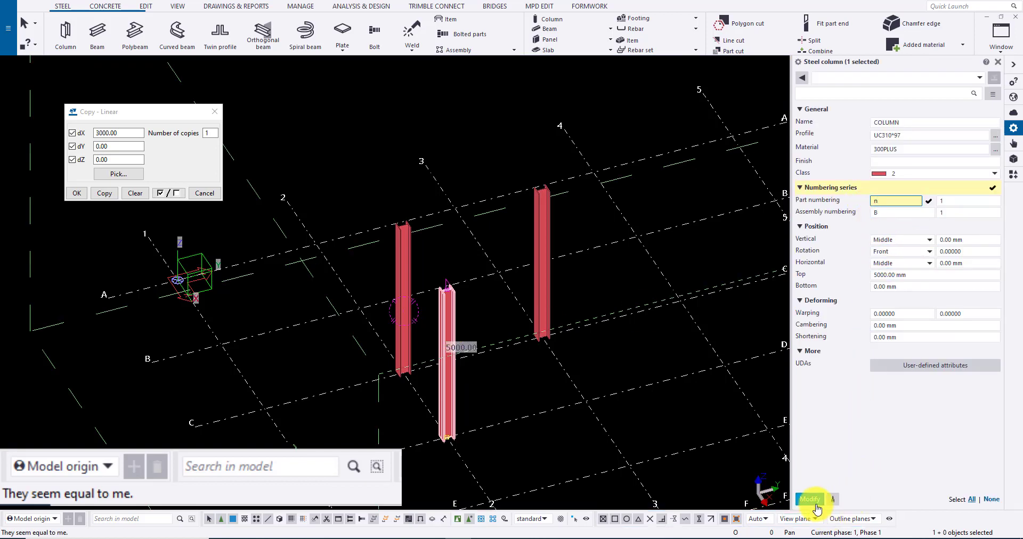
pyautogui.click(811, 500)
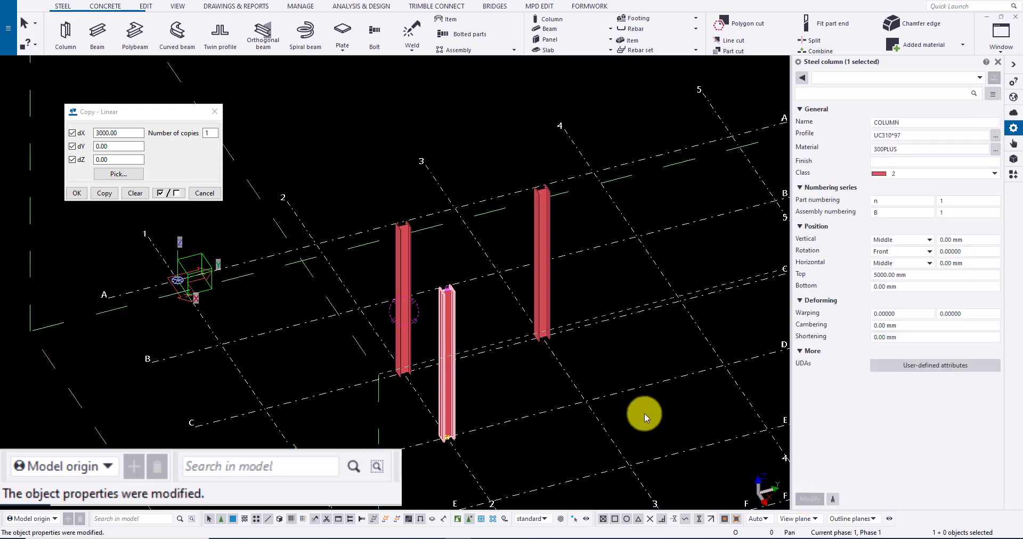
# Renumber and compare the columns at C-2 and D-2 as parts with the changed part prefix.
pyautogui.click(498, 317)
pyautogui.click(453, 318)
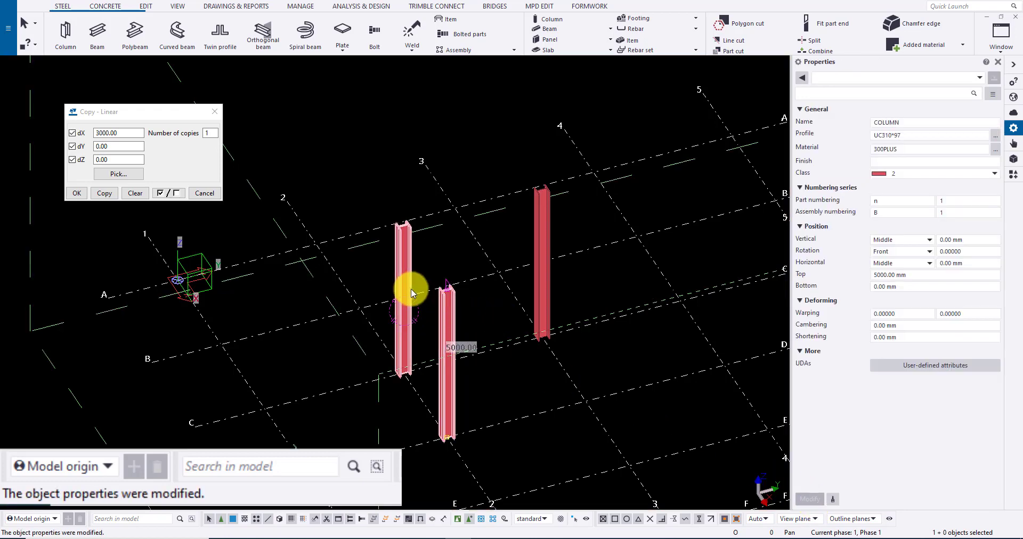
pyautogui.keyDown('ctrl'); pyautogui.click(408, 275); pyautogui.keyUp('ctrl')
pyautogui.rightClick(407, 275)
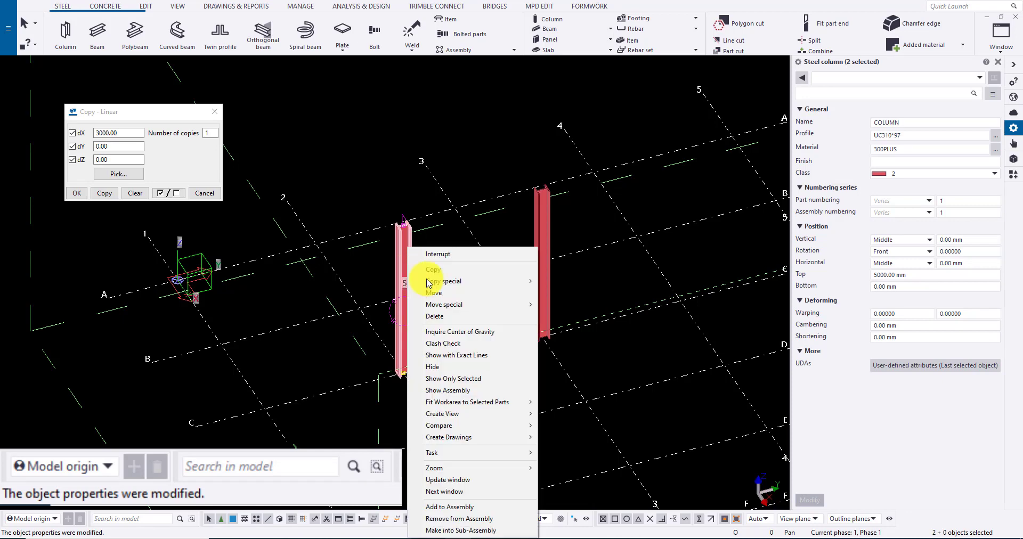
pyautogui.moveTo(487, 425)
pyautogui.click(560, 425)
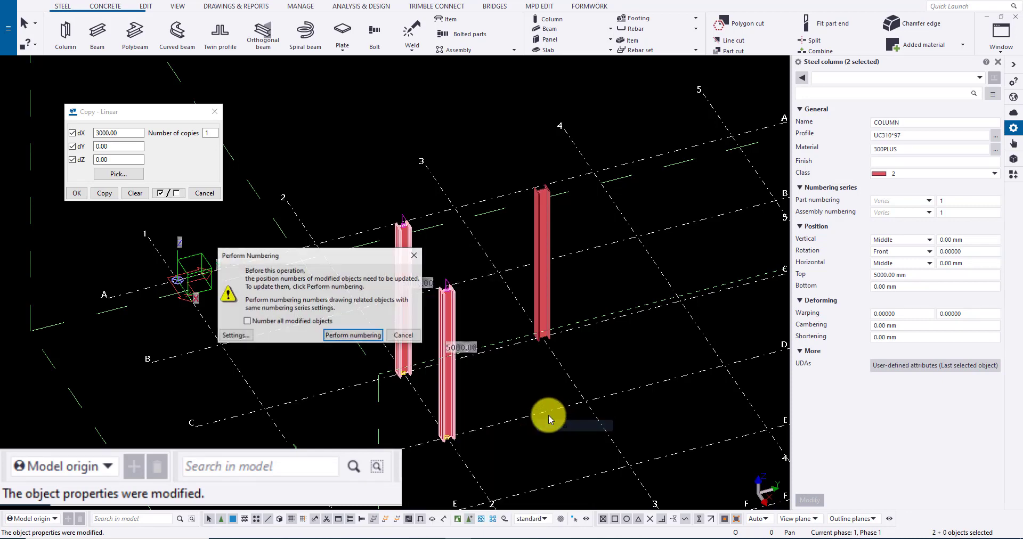
pyautogui.click(359, 337)
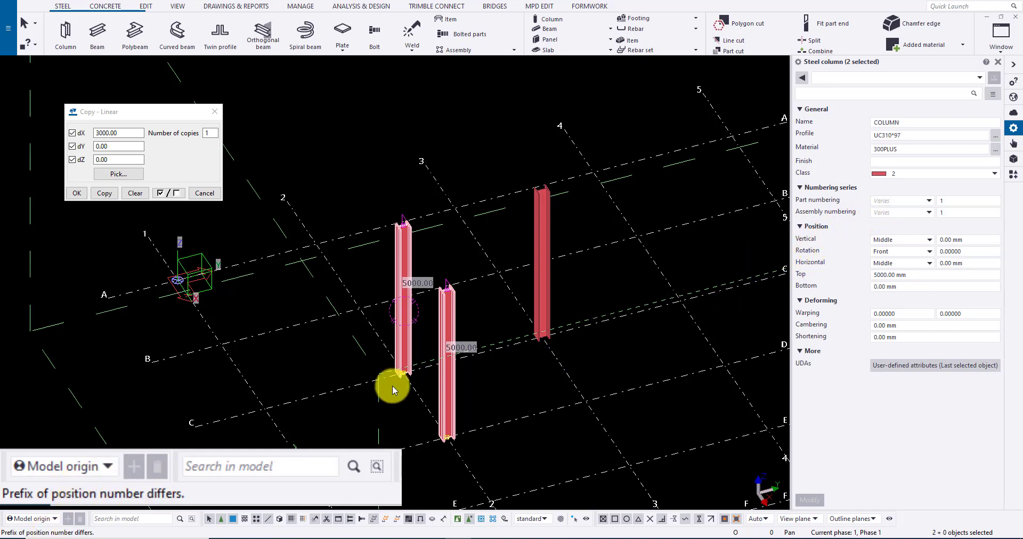
# Copy the column at C-2 linearly to grid intersection B-2, using dX -3000 and one copy.
pyautogui.click(502, 410)
pyautogui.click(457, 385)
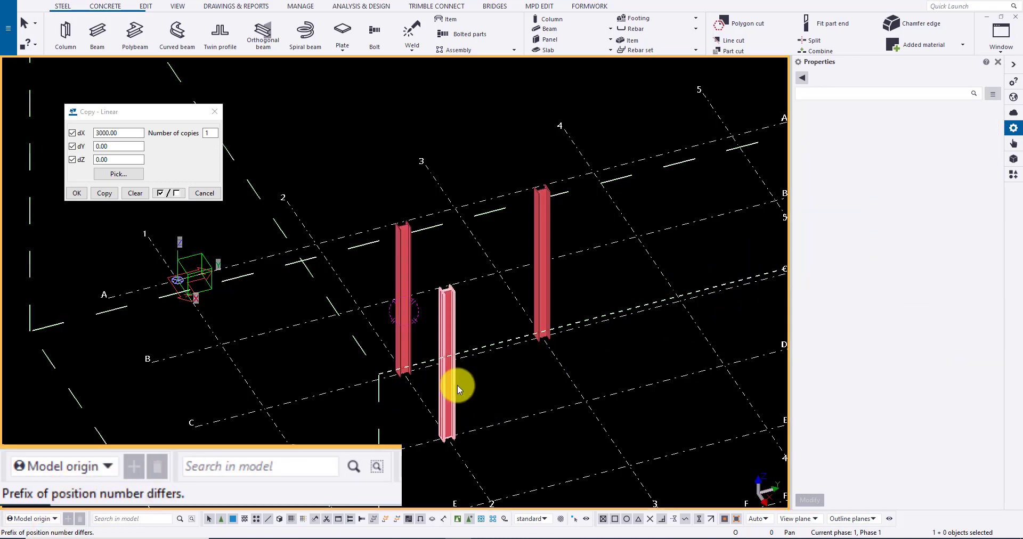
pyautogui.click(405, 310)
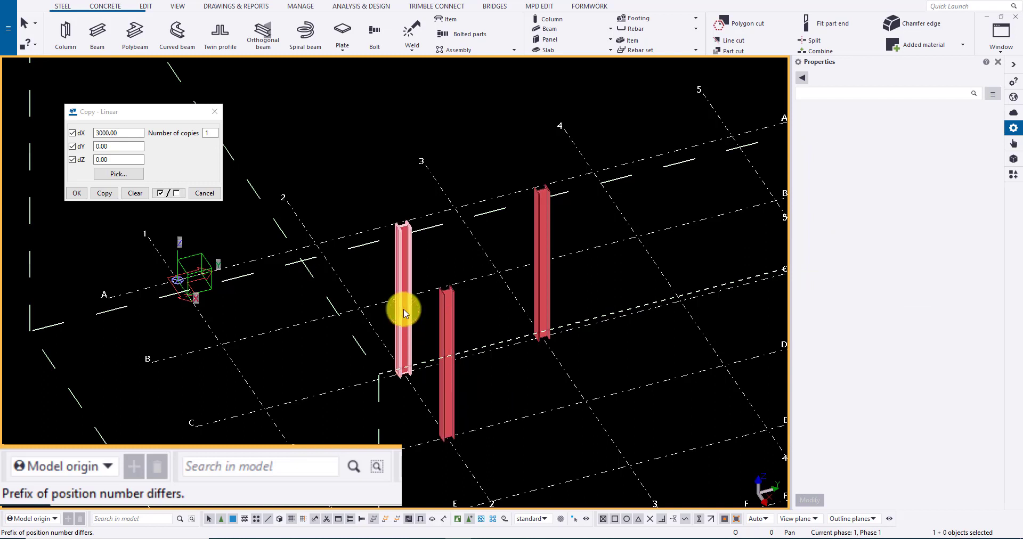
pyautogui.rightClick(409, 293)
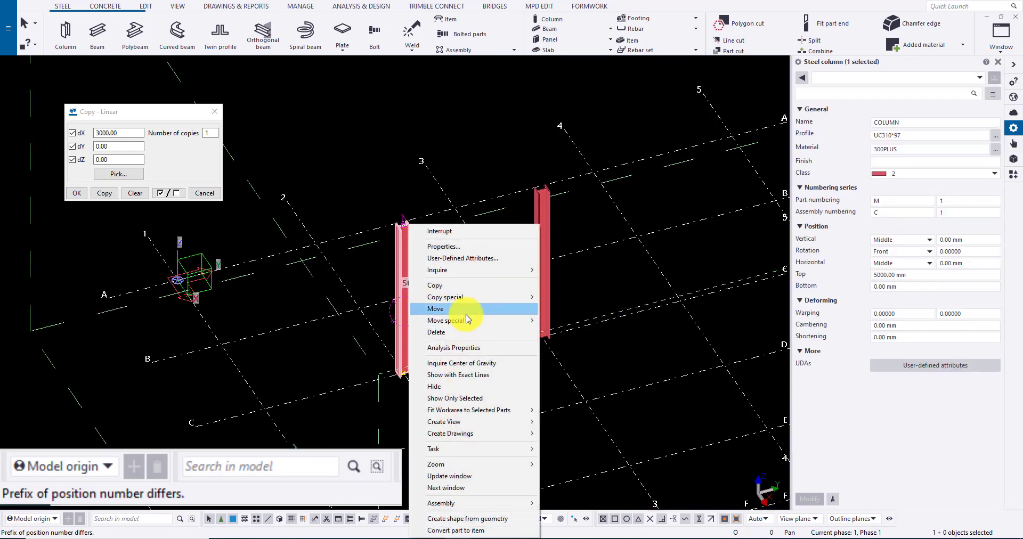
pyautogui.moveTo(521, 304)
pyautogui.click(563, 297)
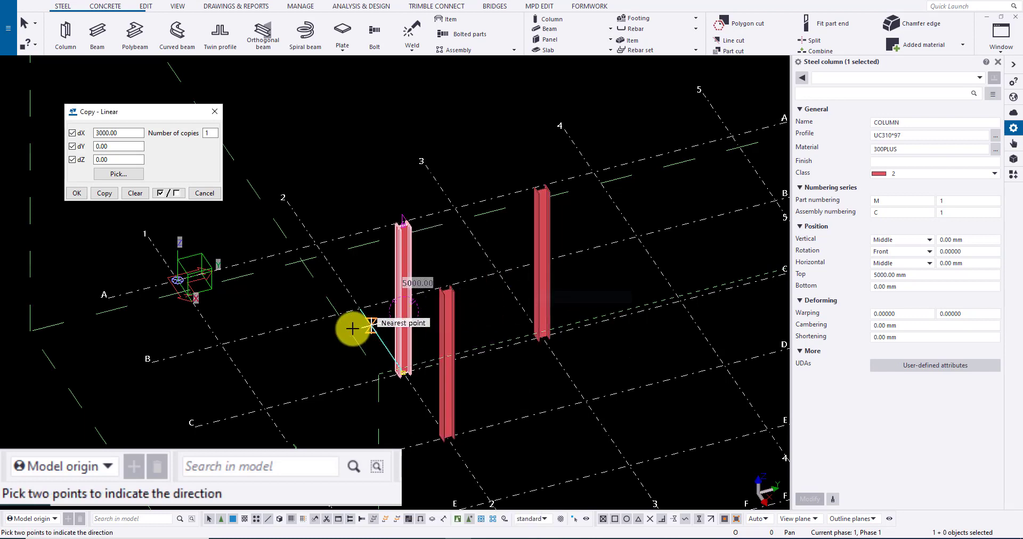
pyautogui.click(401, 367)
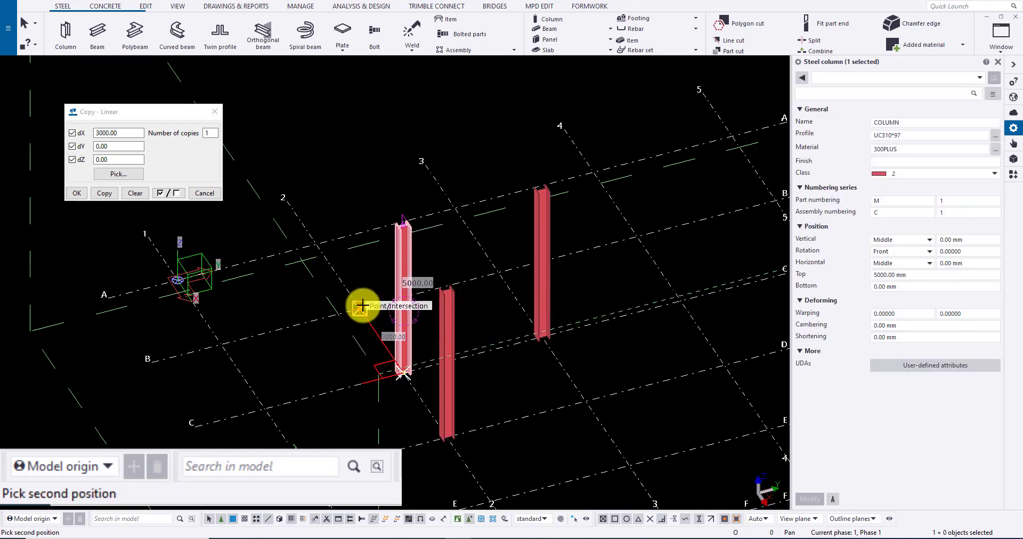
pyautogui.click(360, 308)
pyautogui.click(110, 198)
pyautogui.rightClick(315, 210)
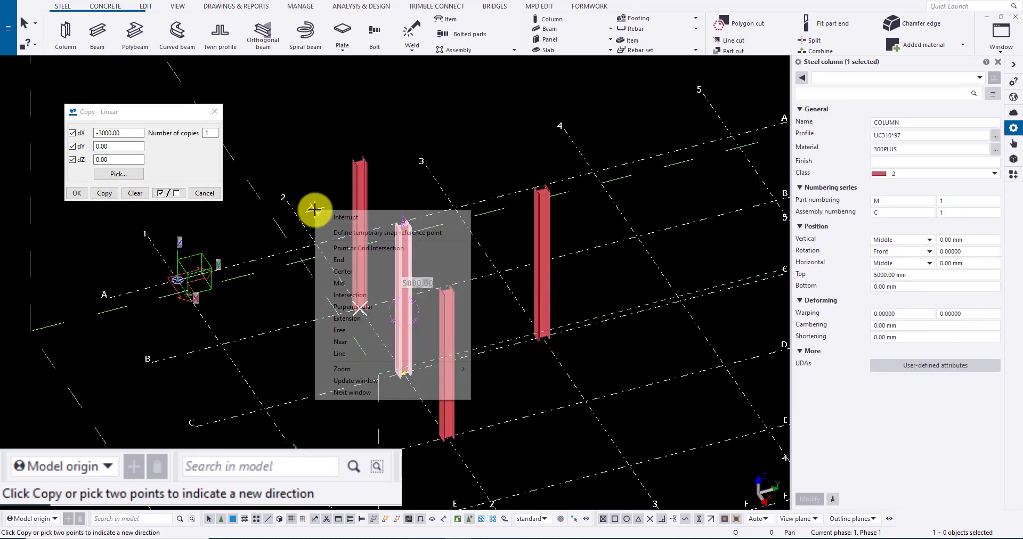
pyautogui.click(337, 215)
# Set the rotation of the copied column at B-2 to Top and apply the modification.
pyautogui.click(363, 195)
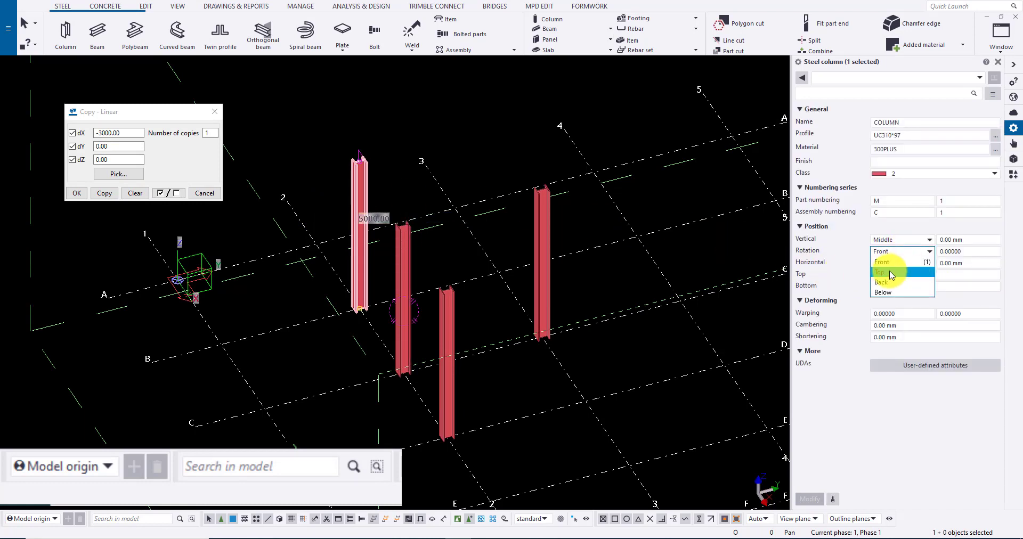
pyautogui.click(889, 274)
pyautogui.click(810, 499)
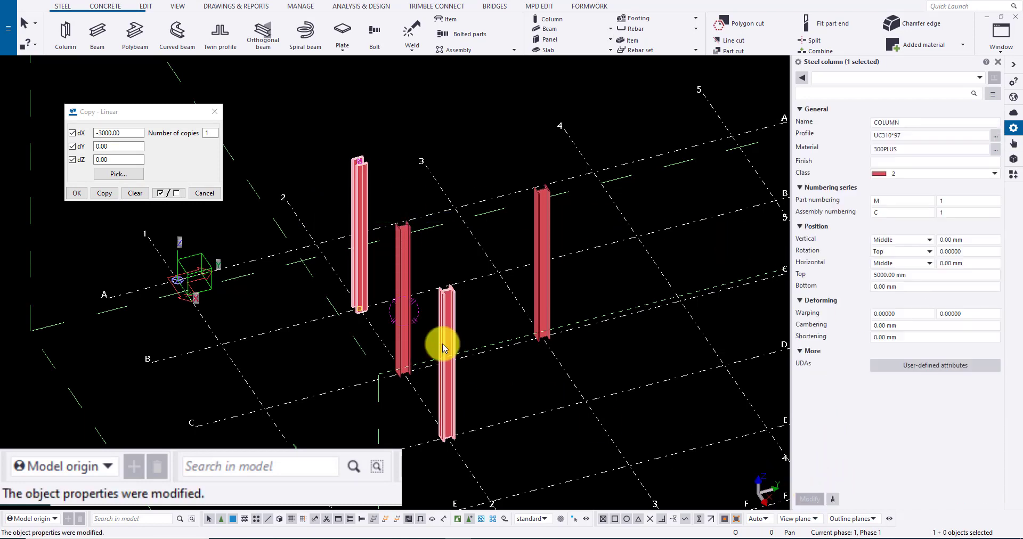
# Compare the columns at B-2 and C-2 as parts, updating the numbering after the rotation change.
pyautogui.click(404, 269)
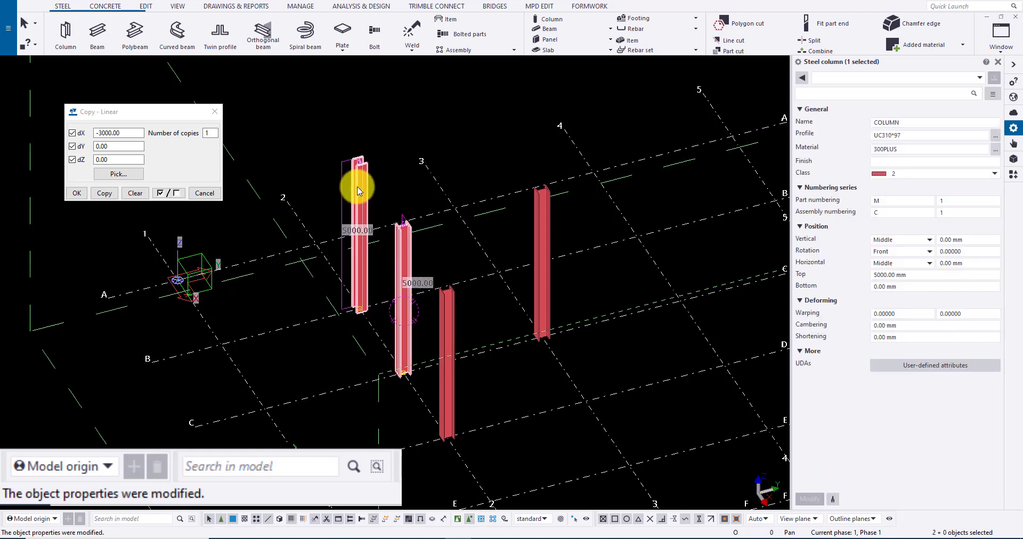
pyautogui.rightClick(358, 191)
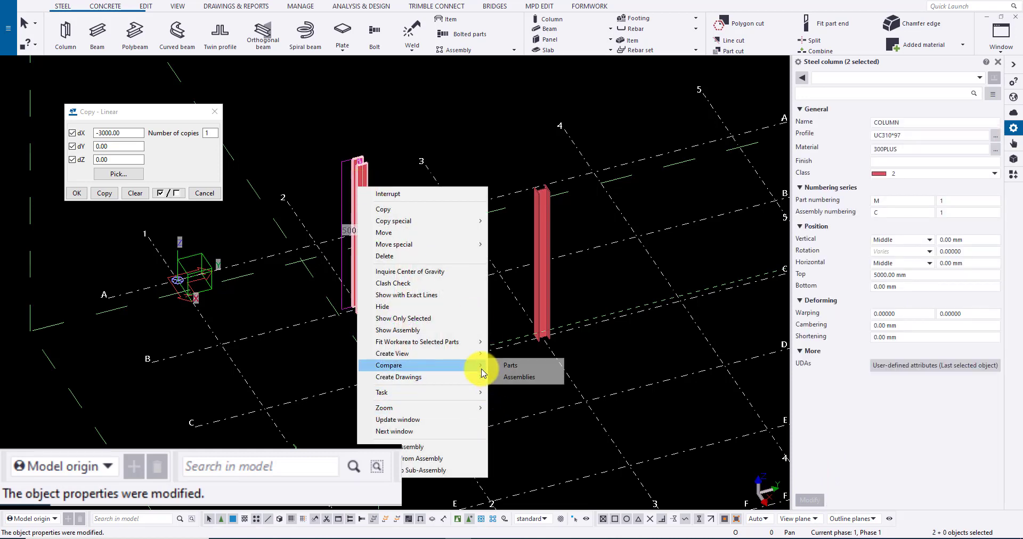
pyautogui.click(509, 366)
pyautogui.click(332, 336)
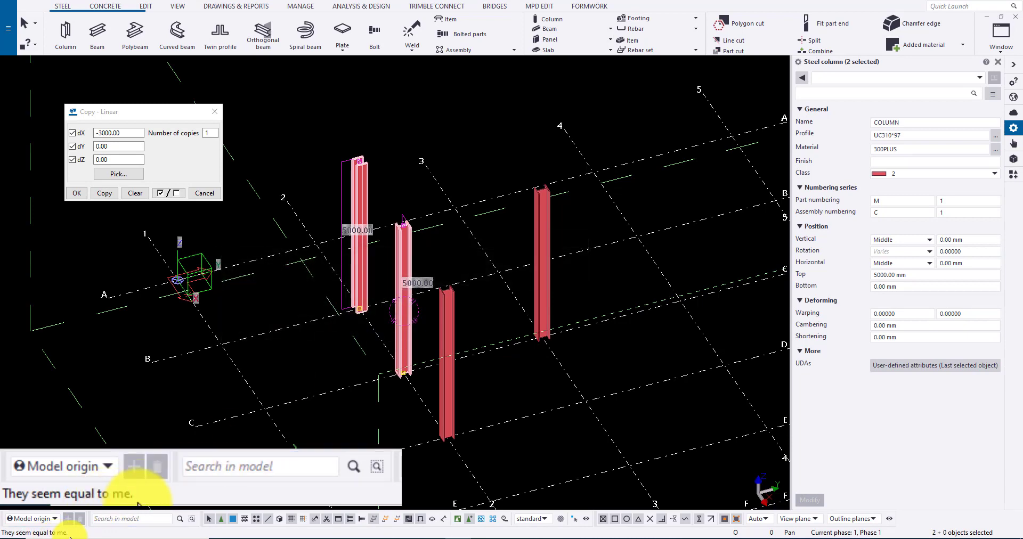
# Set the shortening of the column at B-2 to 500 mm and apply the modification.
pyautogui.click(379, 178)
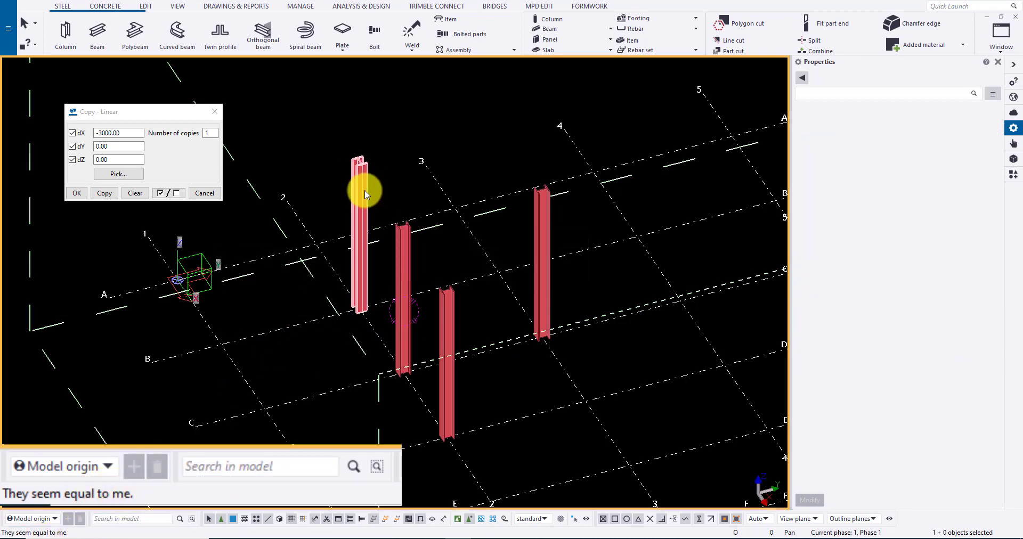
pyautogui.click(907, 313)
pyautogui.click(908, 337)
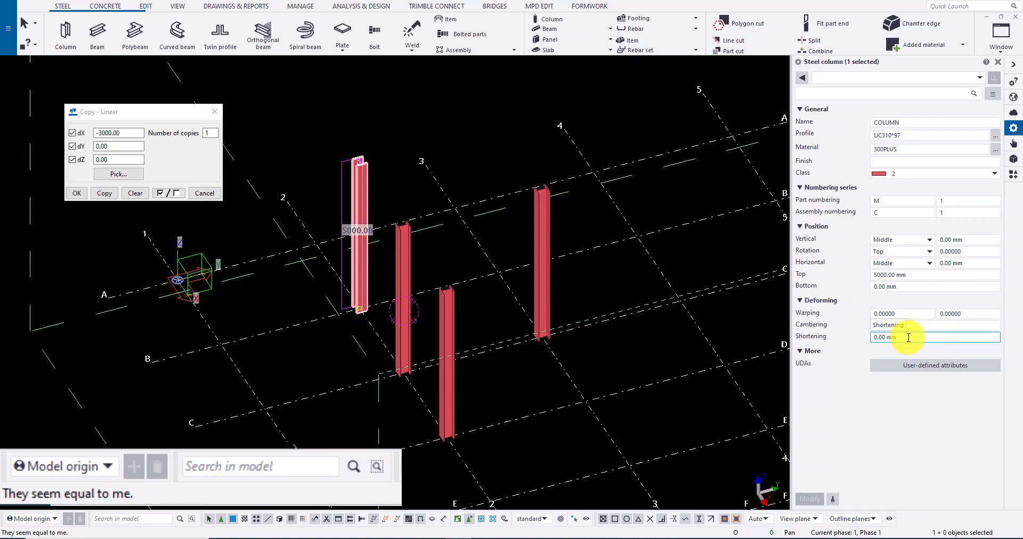
pyautogui.moveTo(908, 337); pyautogui.dragTo(847, 343)
pyautogui.write('500')
pyautogui.press('Return')
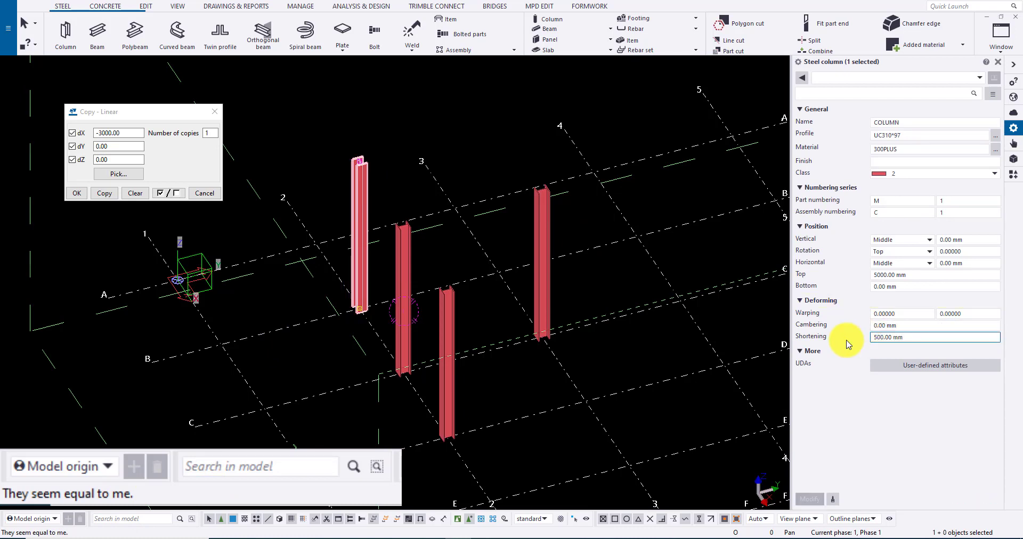
# Renumber and compare the columns at B-2 and C-2 as parts with the changed shortening.
pyautogui.keyDown('ctrl'); pyautogui.click(410, 264); pyautogui.keyUp('ctrl')
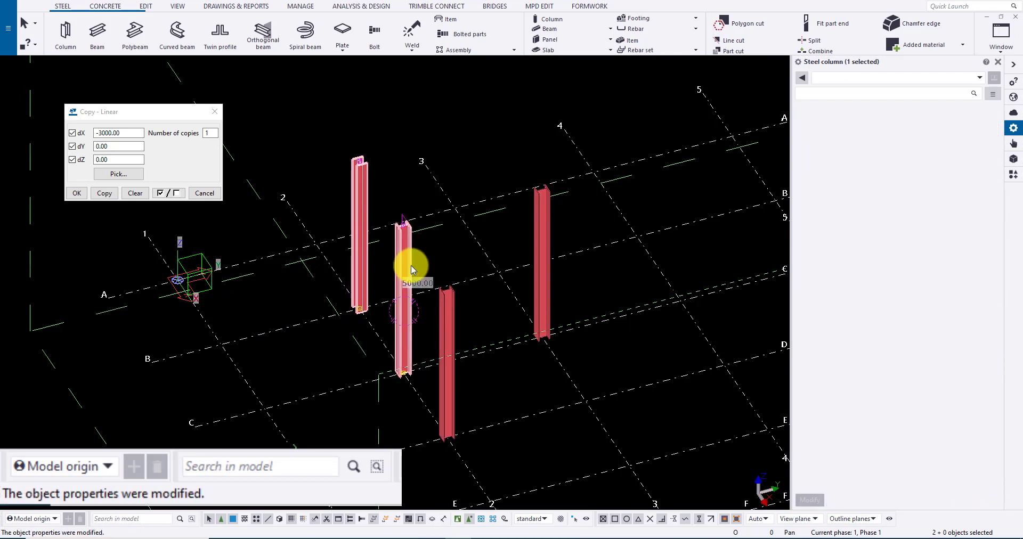
pyautogui.rightClick(411, 265)
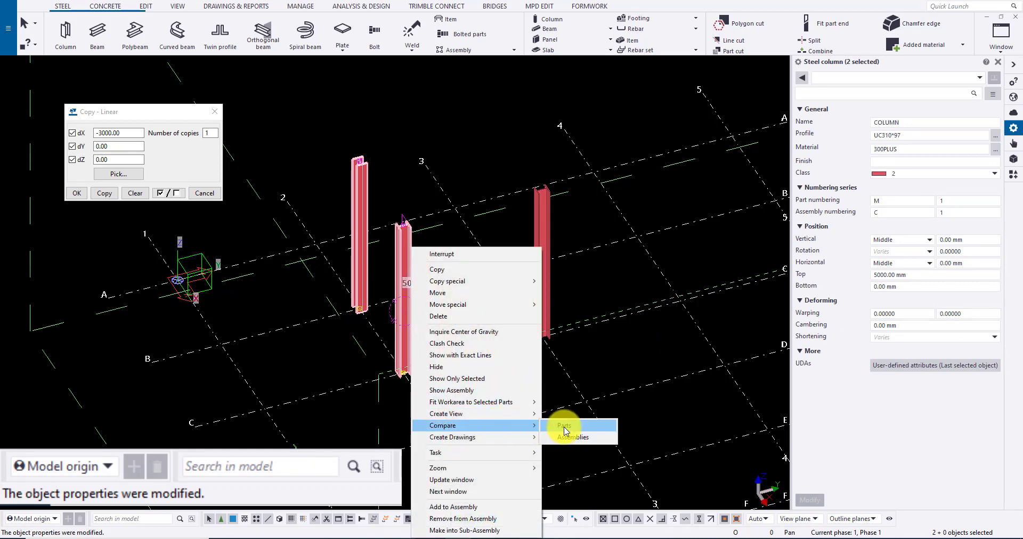
pyautogui.click(565, 425)
pyautogui.click(352, 336)
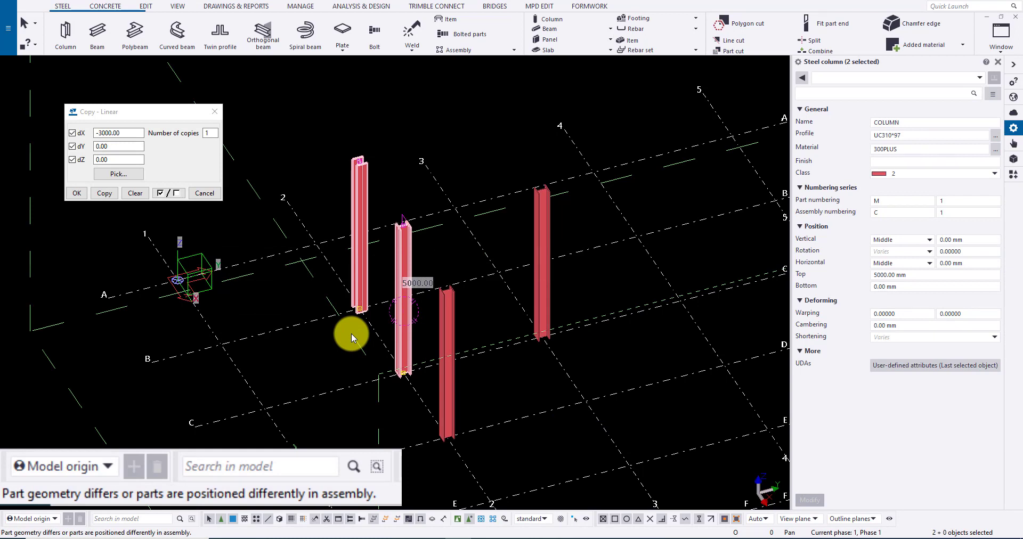
pyautogui.click(436, 231)
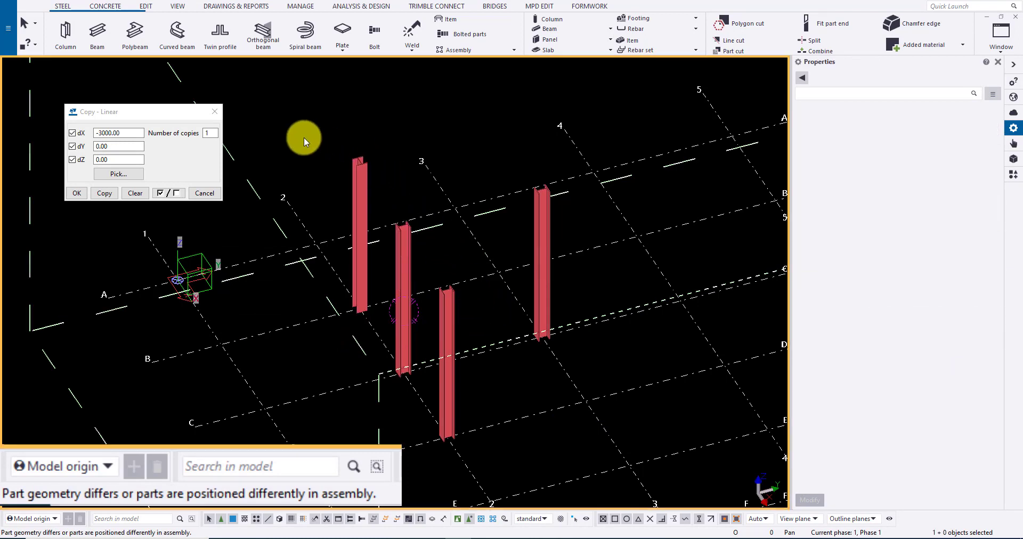
pyautogui.moveTo(304, 137); pyautogui.dragTo(627, 453)
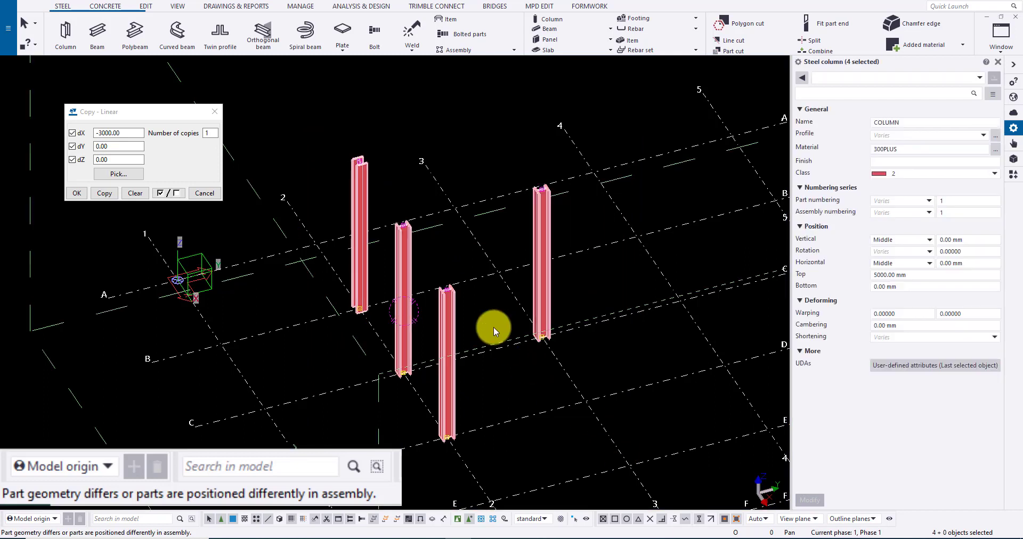
pyautogui.click(402, 254)
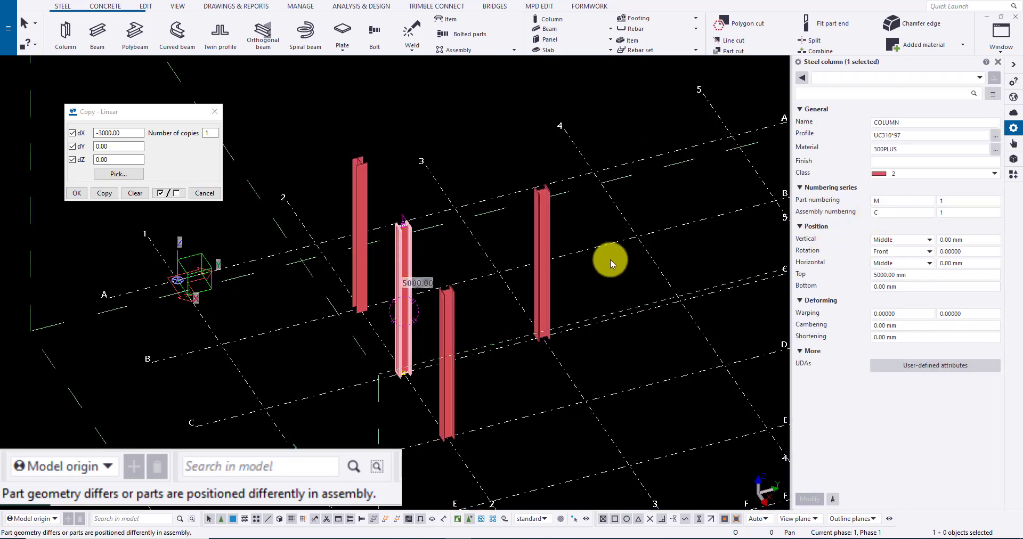
pyautogui.click(600, 275)
pyautogui.click(536, 292)
pyautogui.scroll(-2, 535, 292)
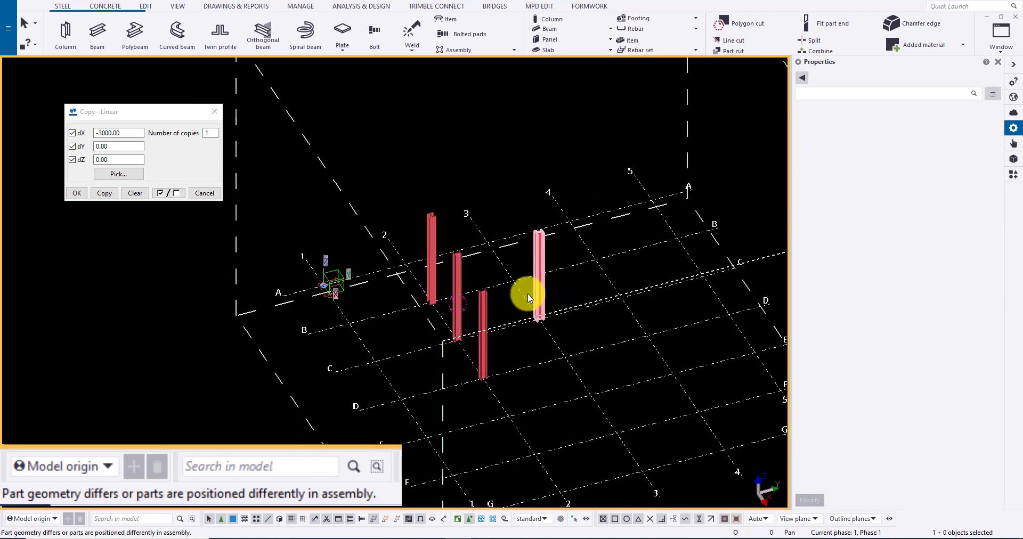
pyautogui.scroll(3, 551, 271)
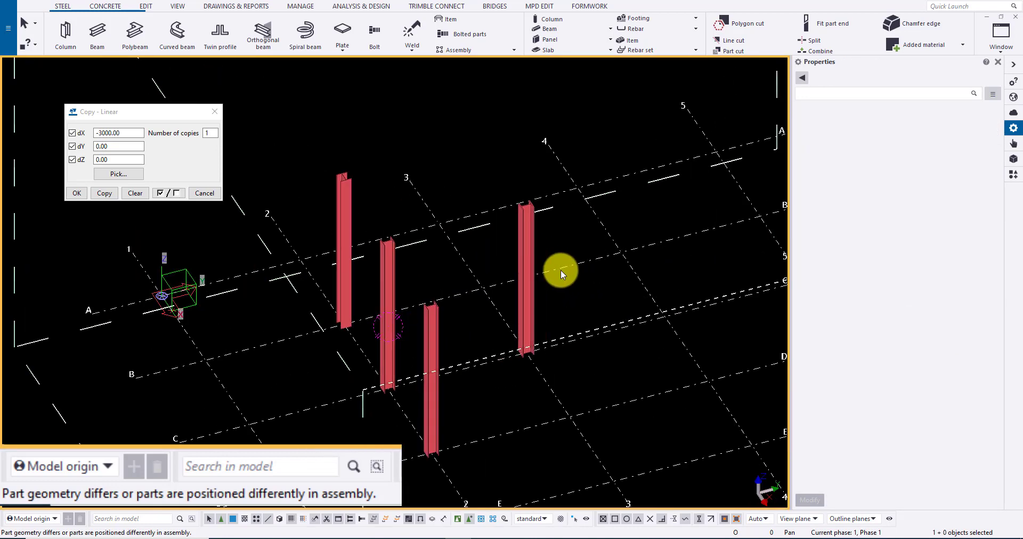
# Model a PLT10 contour plate as a cap on top of the column at C-3.
pyautogui.click(342, 32)
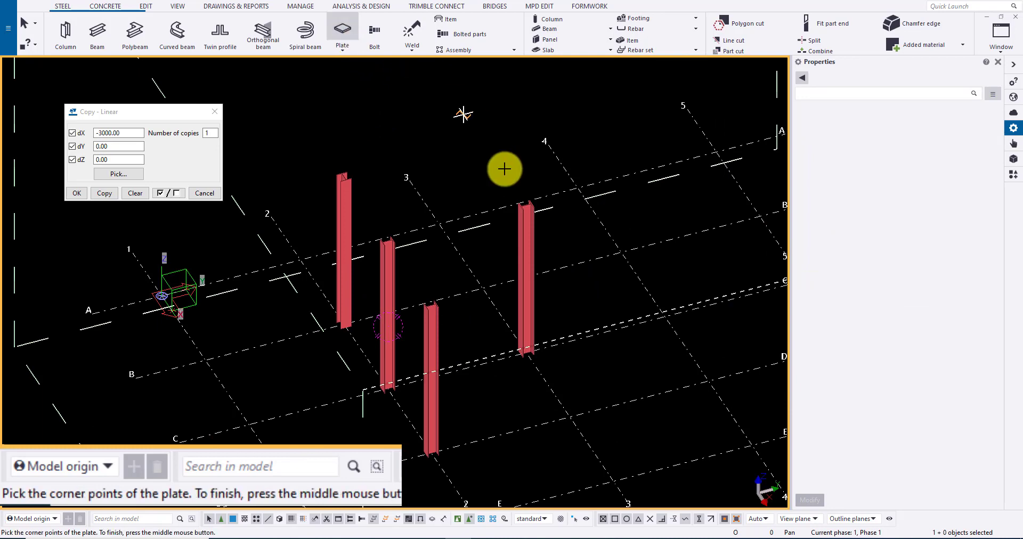
pyautogui.scroll(3, 533, 197)
pyautogui.scroll(3, 522, 229)
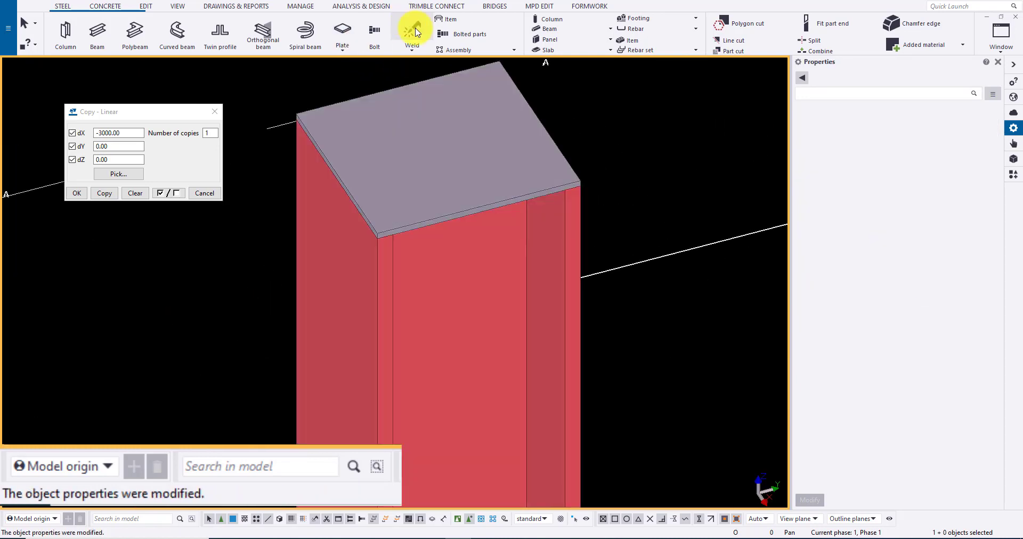
# Weld the cap plate to the column at C-3 with a 6 mm fillet workshop weld.
pyautogui.click(416, 32)
pyautogui.click(549, 215)
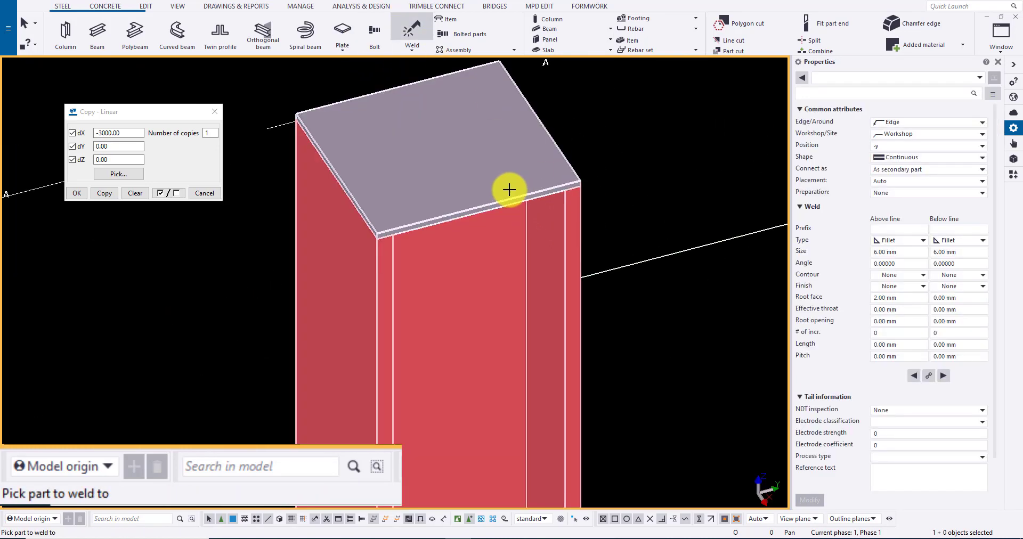
pyautogui.click(523, 118)
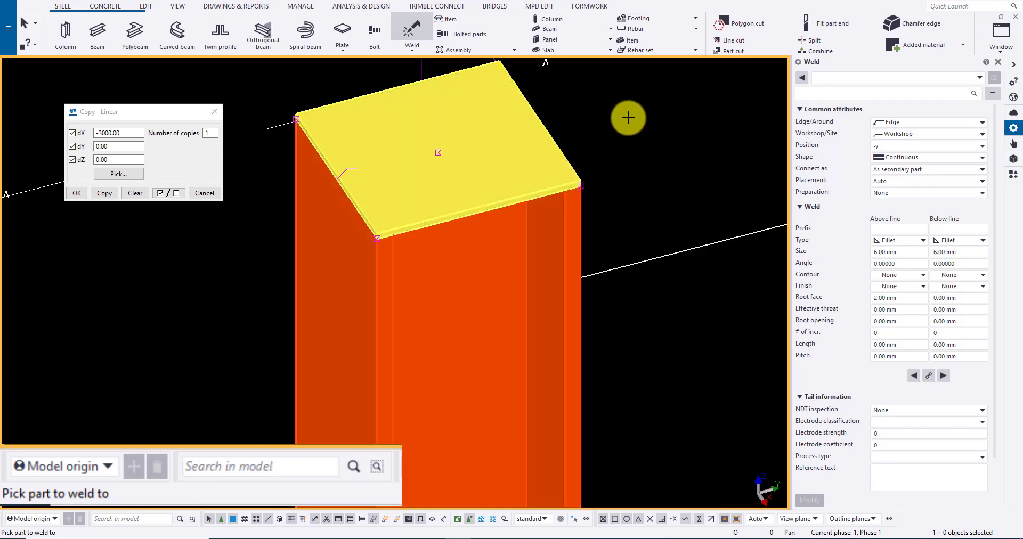
# Copy the cap plate from the column at C-3 to the other three columns with Copy special to another object.
pyautogui.scroll(-6, 609, 174)
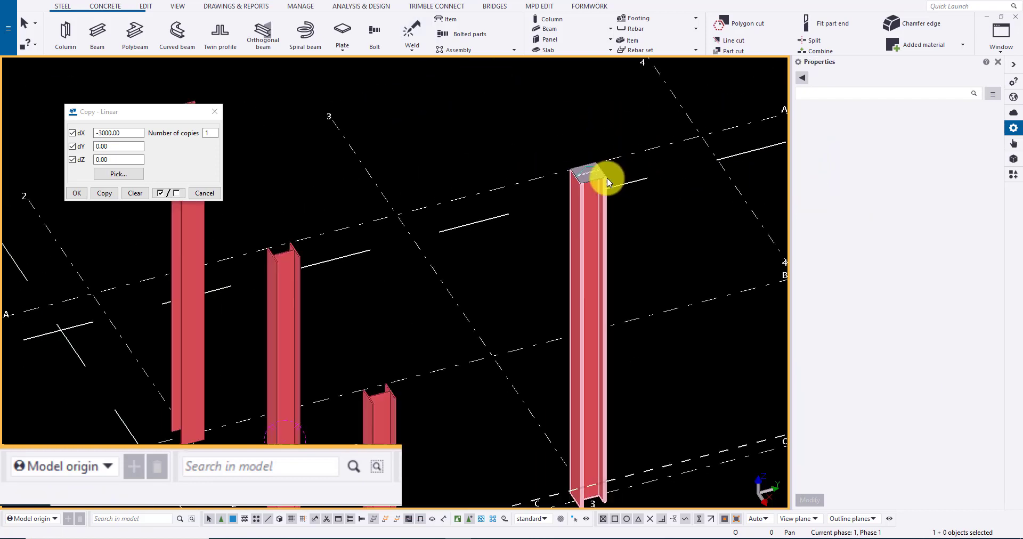
pyautogui.scroll(-1, 590, 178)
pyautogui.rightClick(565, 131)
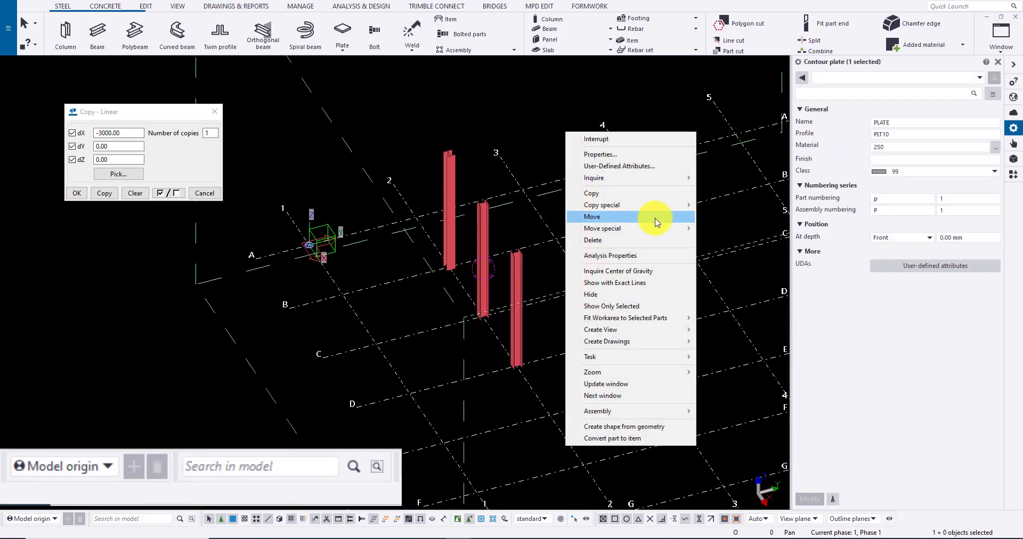
pyautogui.moveTo(667, 206)
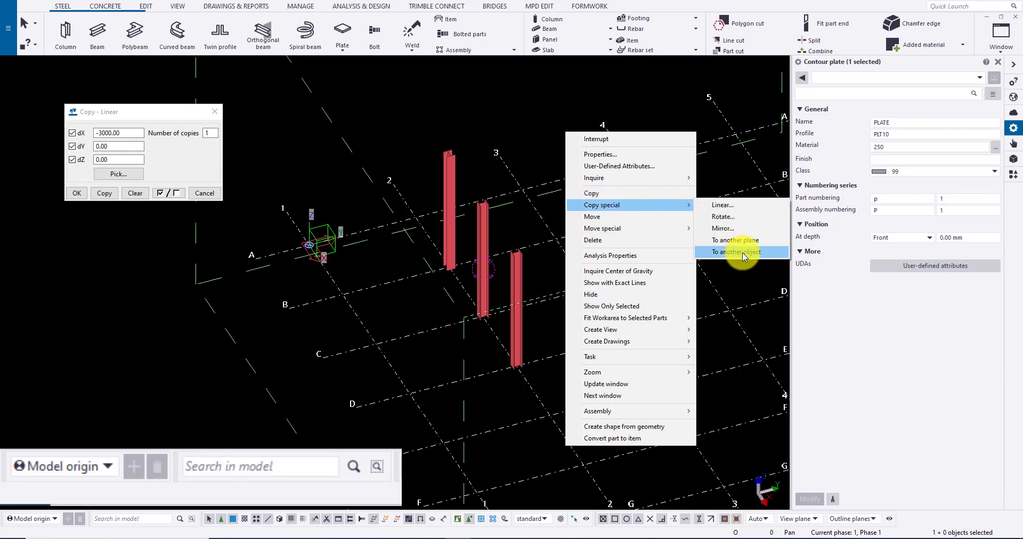
pyautogui.click(679, 251)
pyautogui.scroll(3, 594, 220)
pyautogui.click(481, 227)
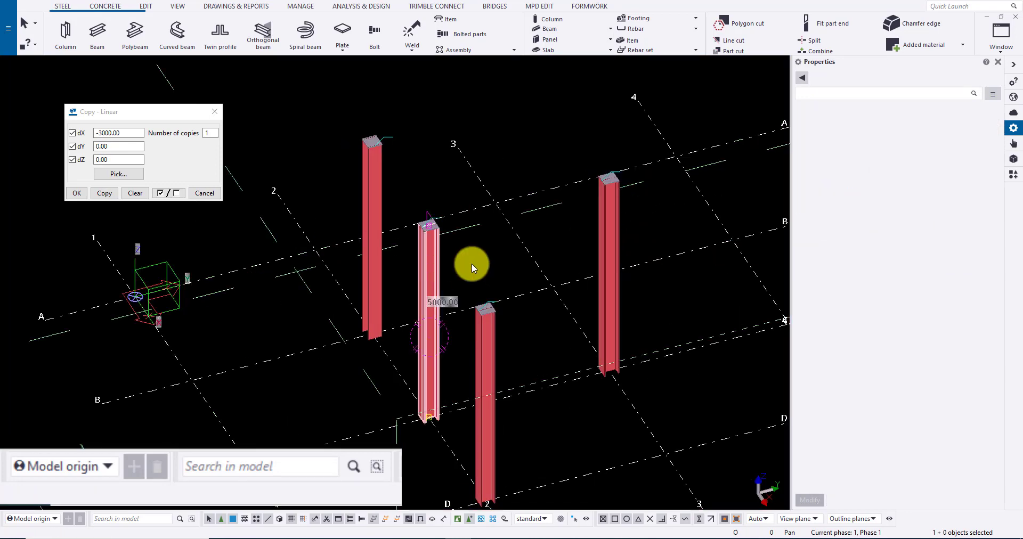
# Compare the columns at C-2 and C-3 as assemblies, performing the numbering of the modified objects.
pyautogui.click(590, 201)
pyautogui.rightClick(611, 226)
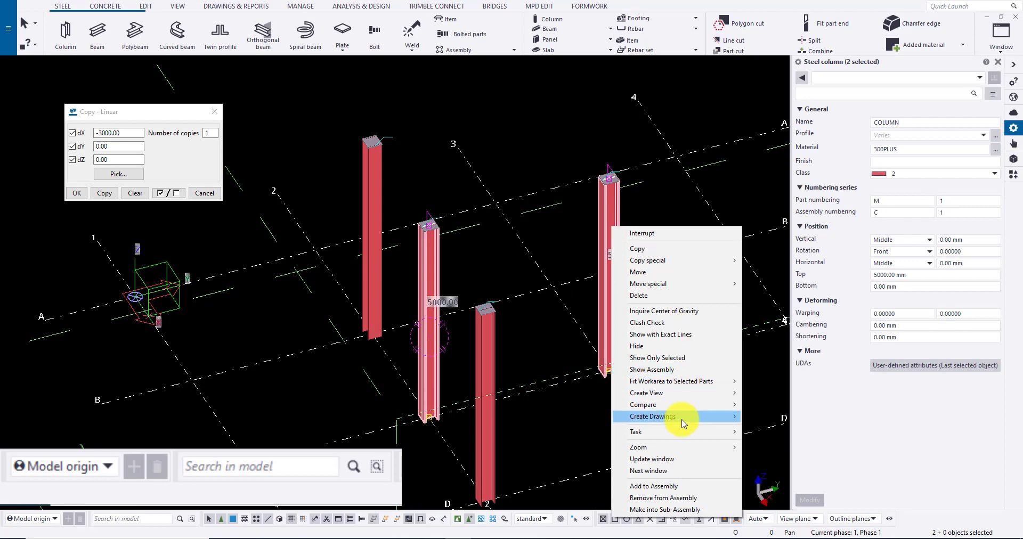
pyautogui.moveTo(704, 405)
pyautogui.click(773, 416)
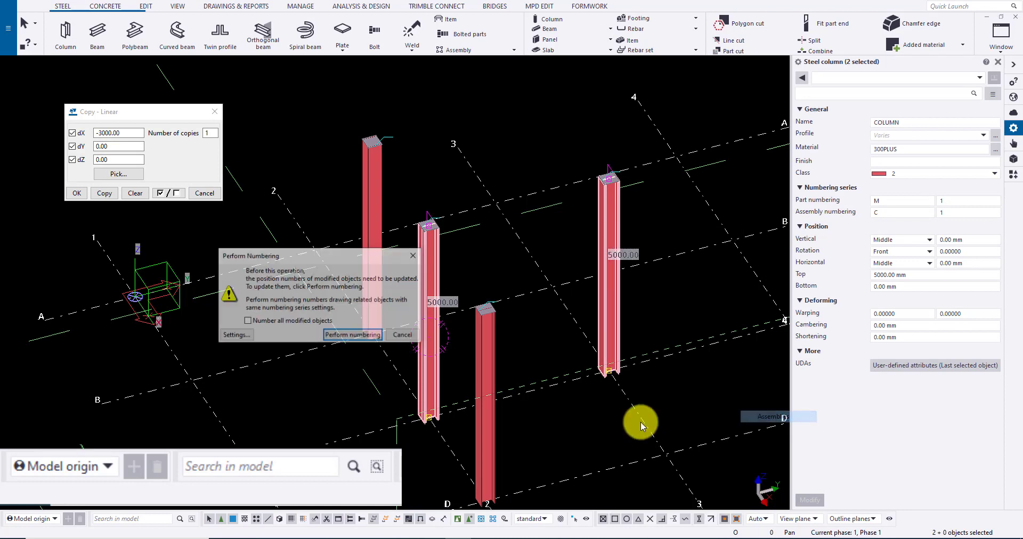
pyautogui.click(358, 335)
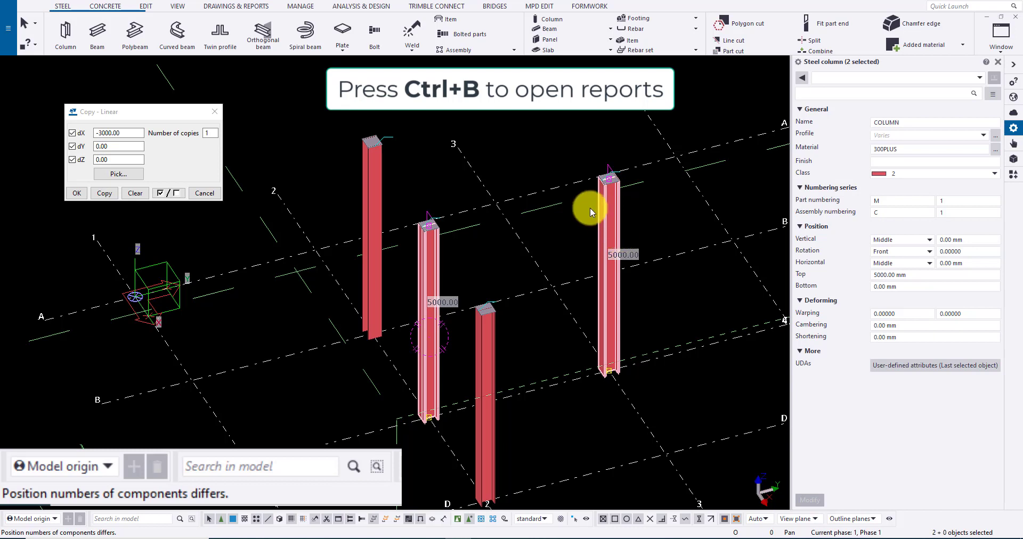
# Create an Assembly List report from the two selected columns and compare the profiles and weights of their assemblies.
pyautogui.hotkey('ctrl', 'b')
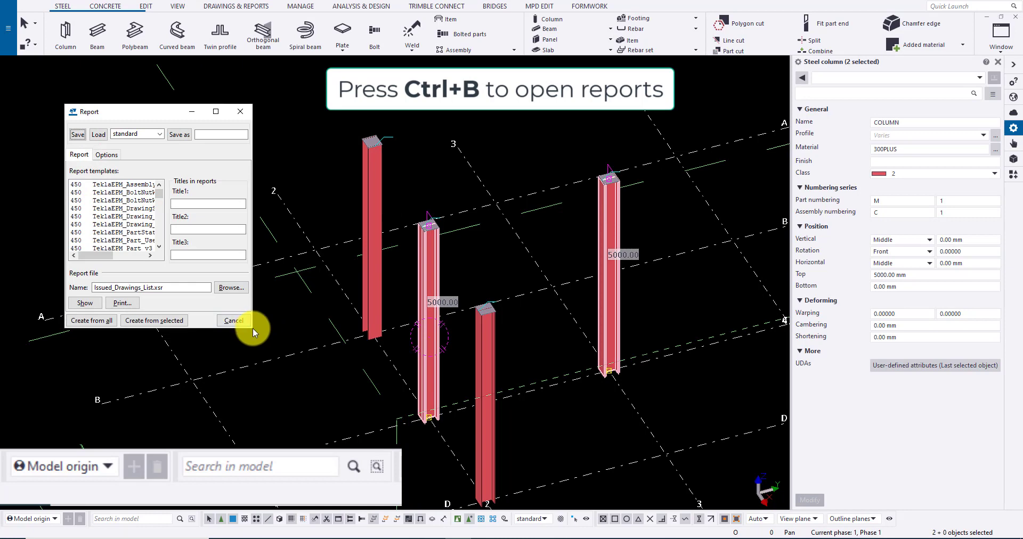
pyautogui.moveTo(252, 328); pyautogui.dragTo(469, 462)
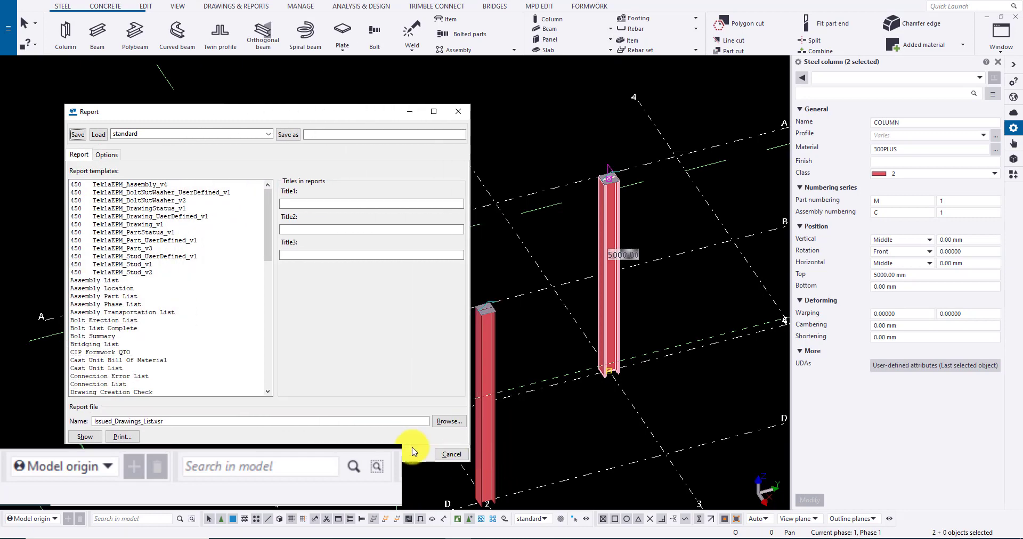
pyautogui.click(108, 281)
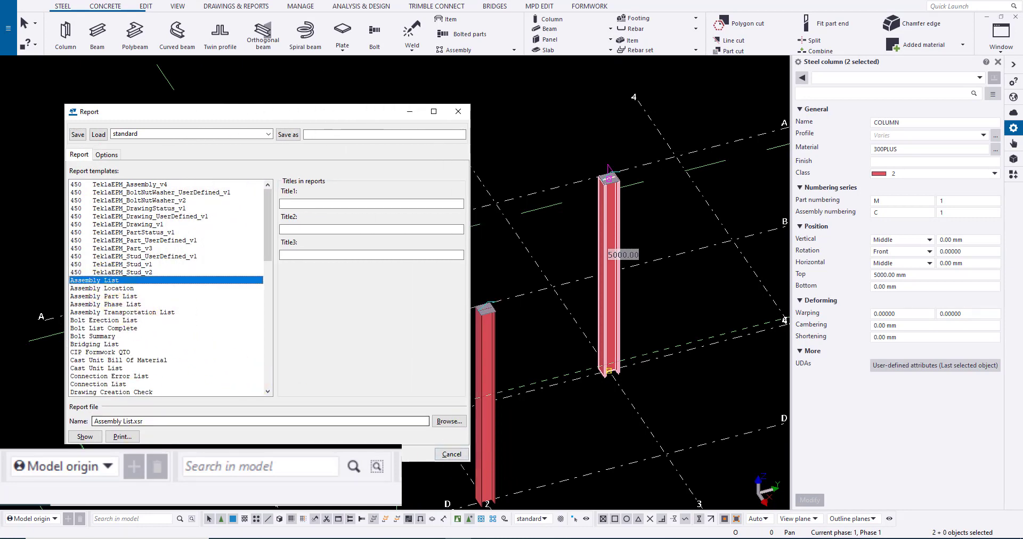
pyautogui.click(158, 453)
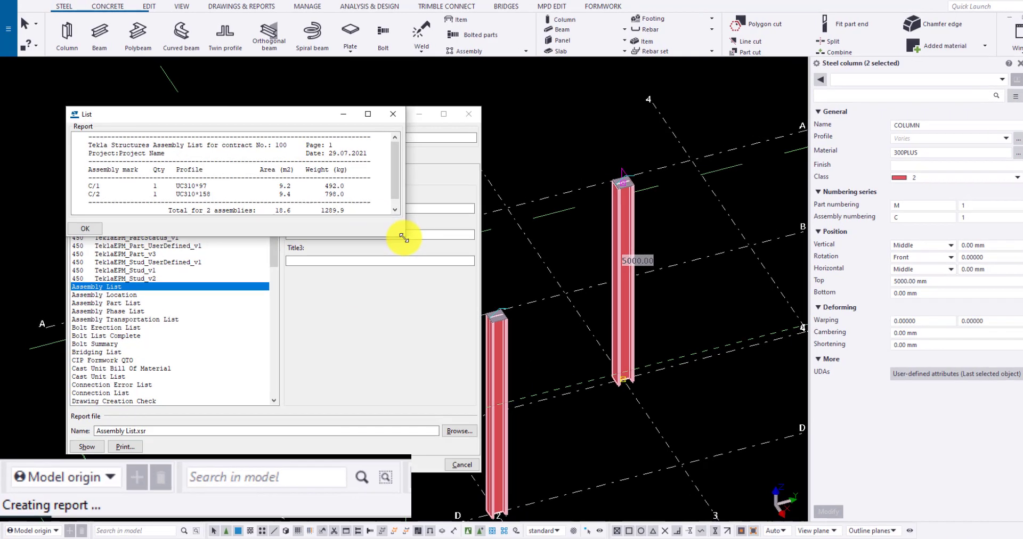
pyautogui.moveTo(404, 237); pyautogui.dragTo(573, 333)
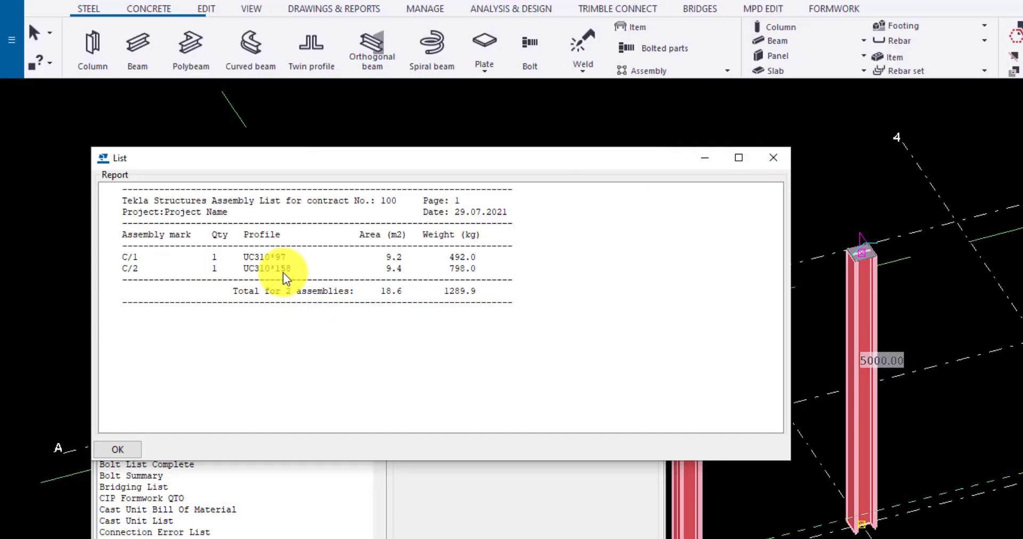
pyautogui.click(773, 157)
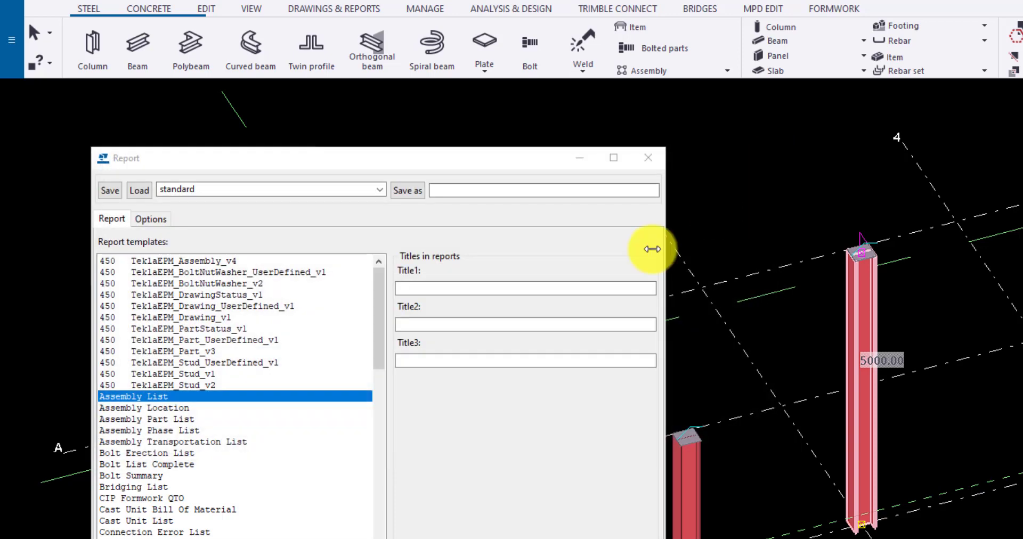
# Create an Assembly Part List report for the same two columns to compare the profiles of their parts, closing it and deselecting the columns.
pyautogui.click(183, 419)
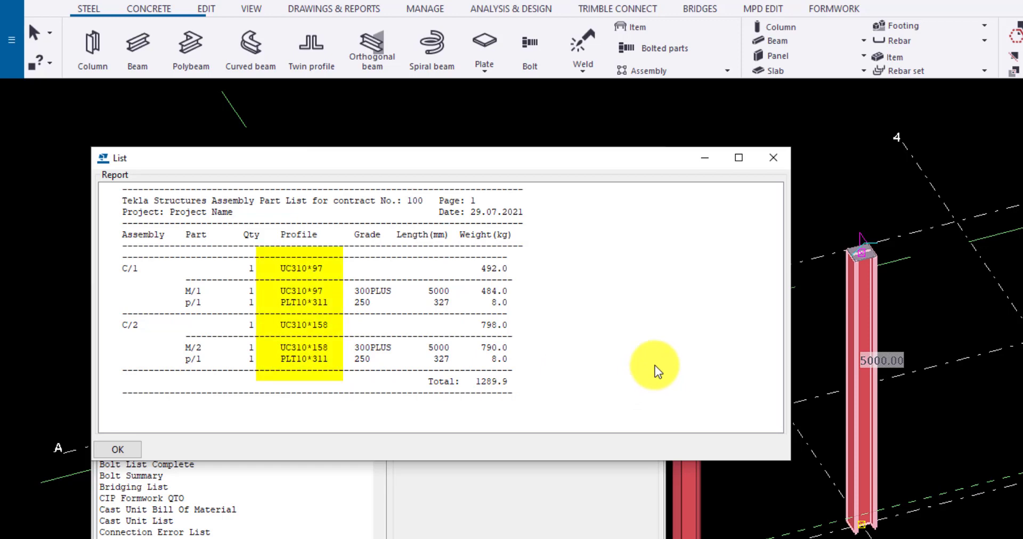
pyautogui.click(773, 158)
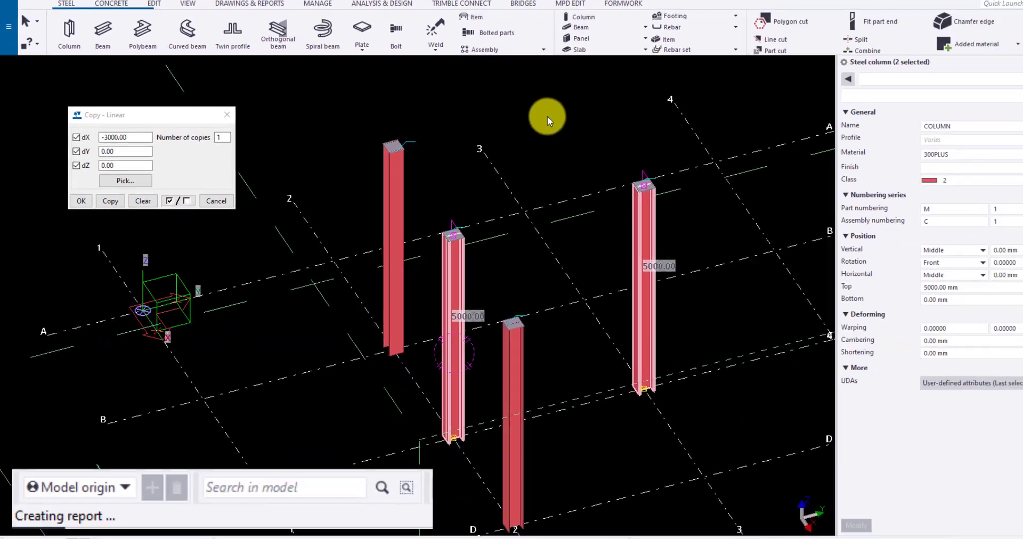
pyautogui.click(547, 117)
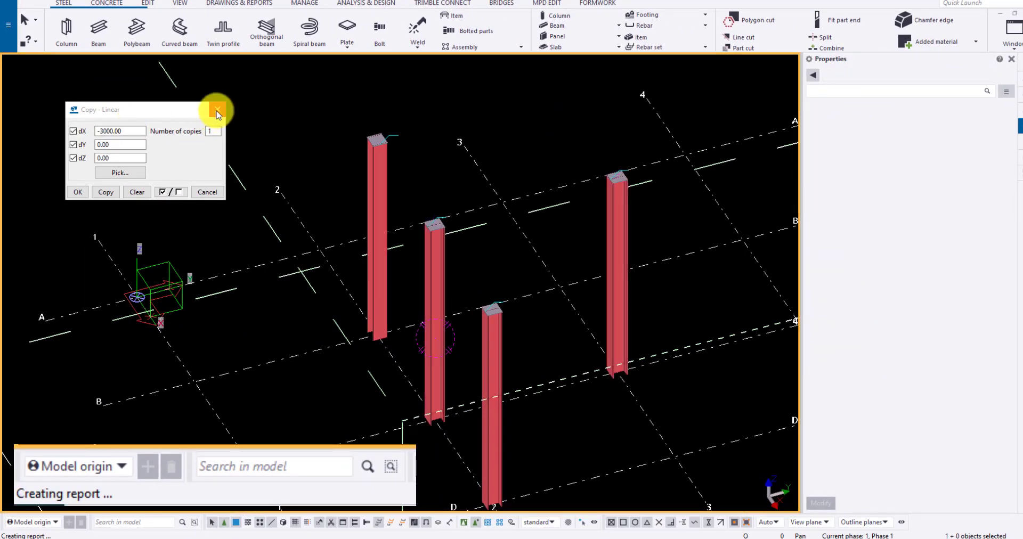